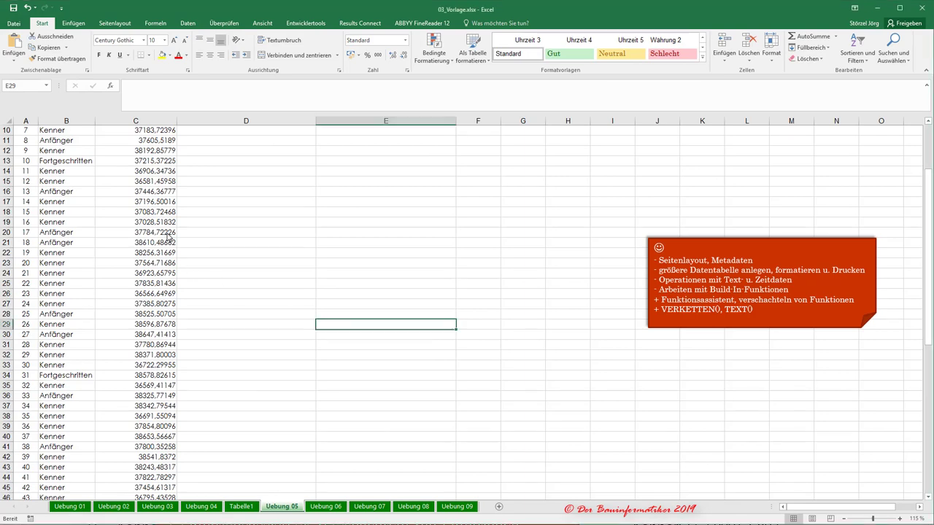
Step: Select cells A3 through E47, from the Typ header row down to the last entry
scroll(168, 237, up, 3)
mouse_move(21, 162)
mouse_down()
mouse_move(406, 518)
mouse_move(413, 478)
mouse_up()
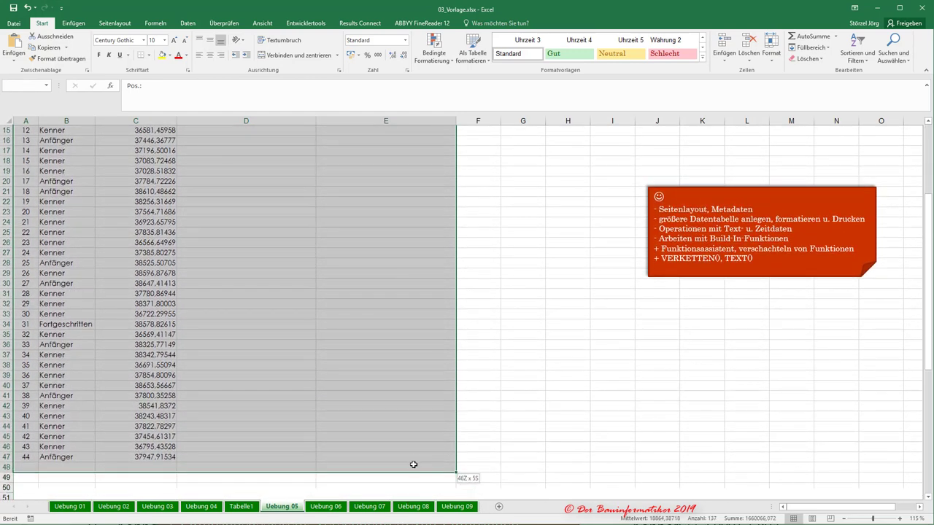
Step: Convert A3:E47 into an Excel table with headers, creating Tabelle3 with banded rows
drag(413, 479, 416, 456)
scroll(317, 280, up, 5)
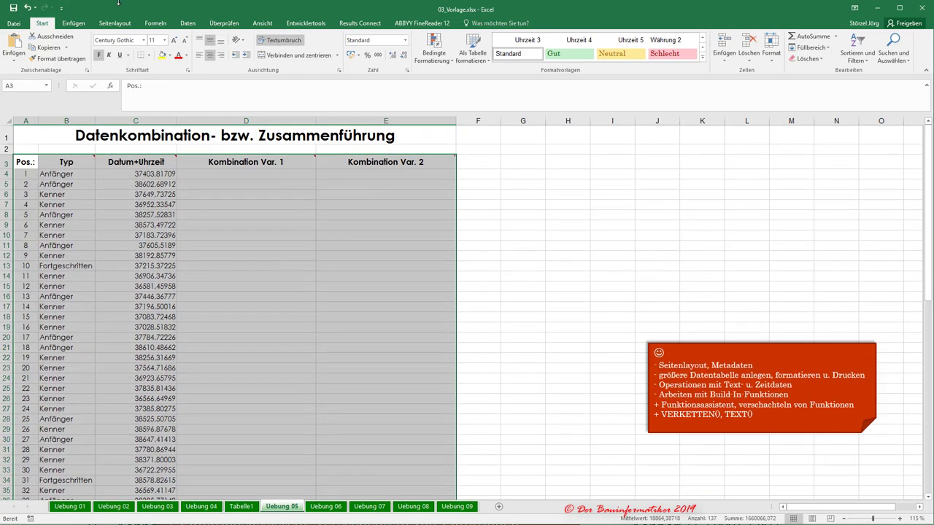
click(73, 23)
click(73, 47)
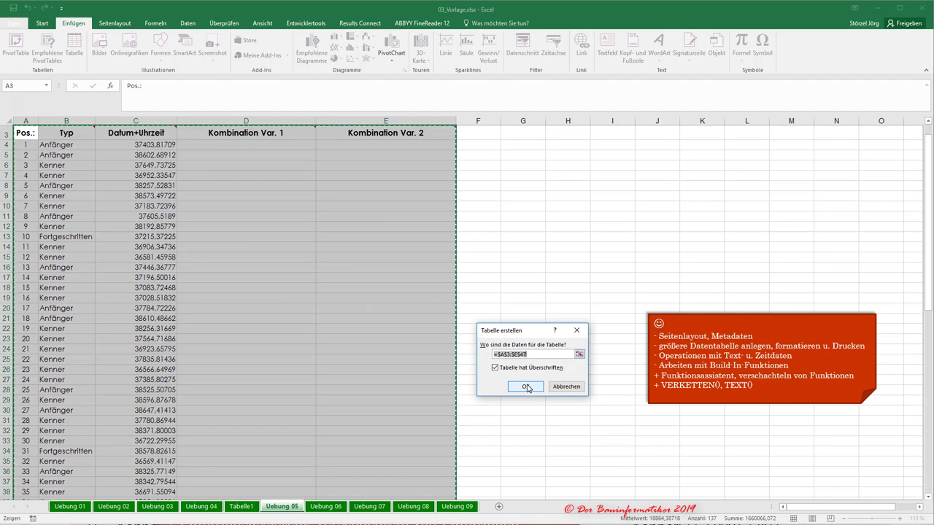
click(526, 387)
click(211, 269)
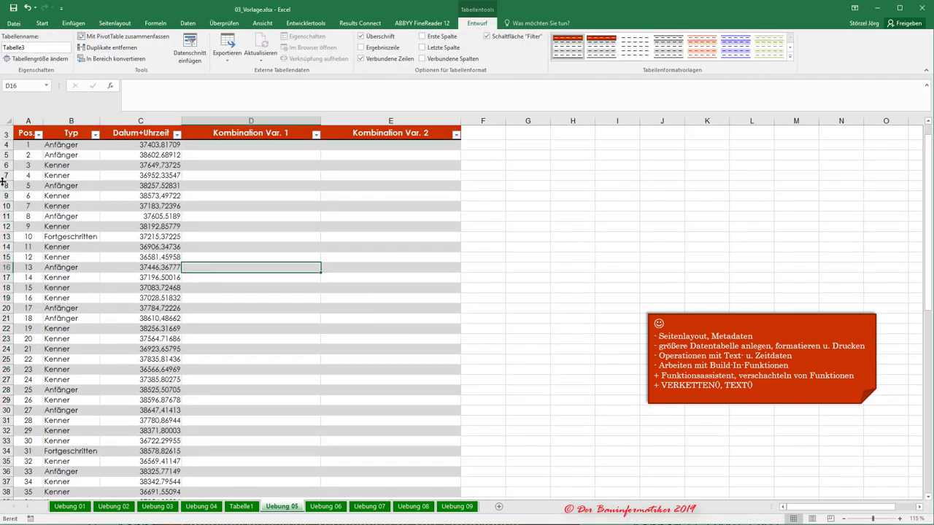
Step: Hide worksheet rows 7–34 so table entries 1–3 run straight into entries 32–44
drag(5, 175, 5, 455)
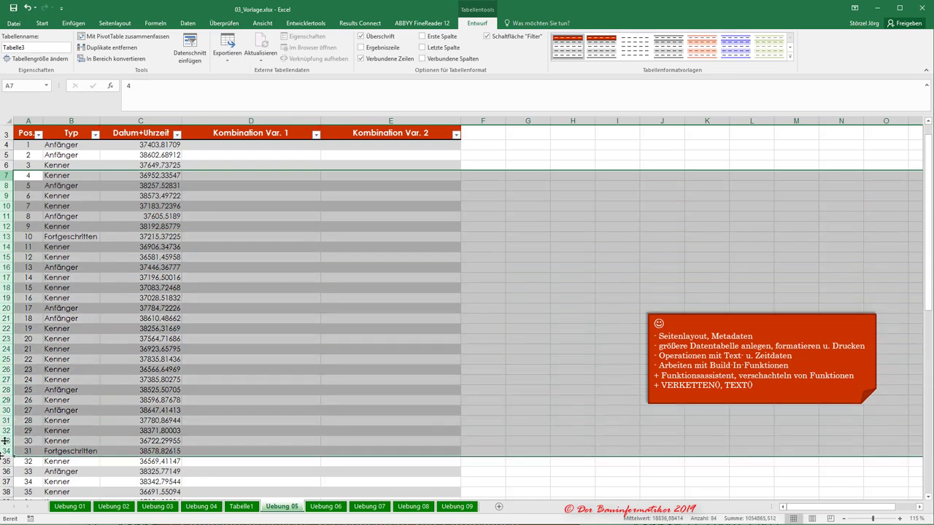
right_click(9, 399)
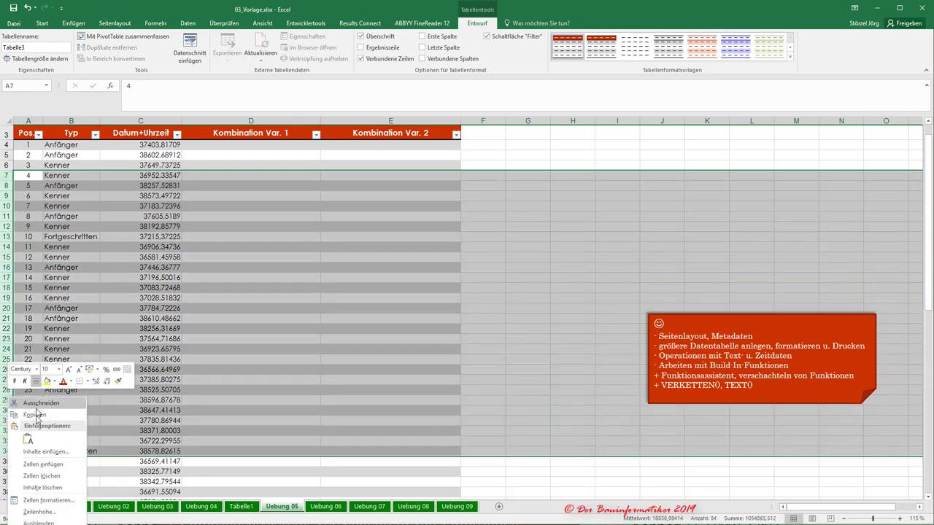
click(40, 522)
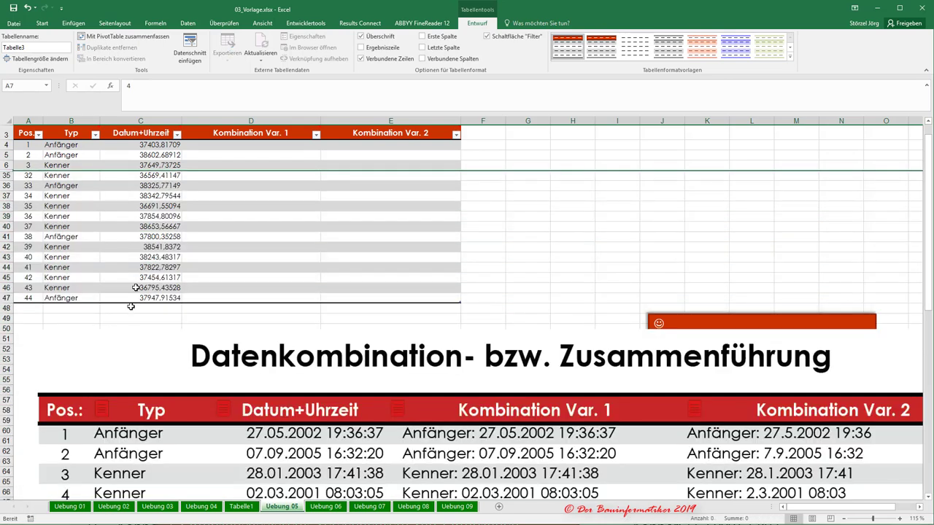
click(120, 226)
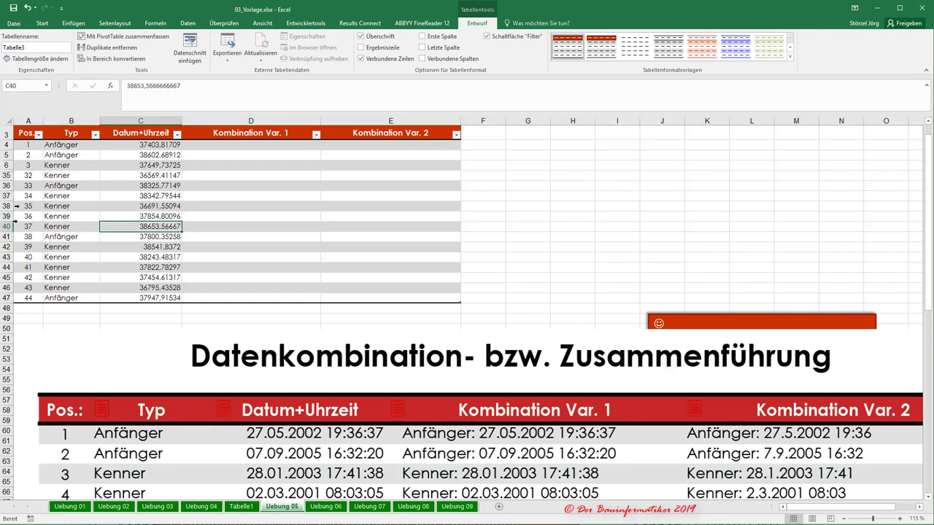
scroll(220, 205, up, 1)
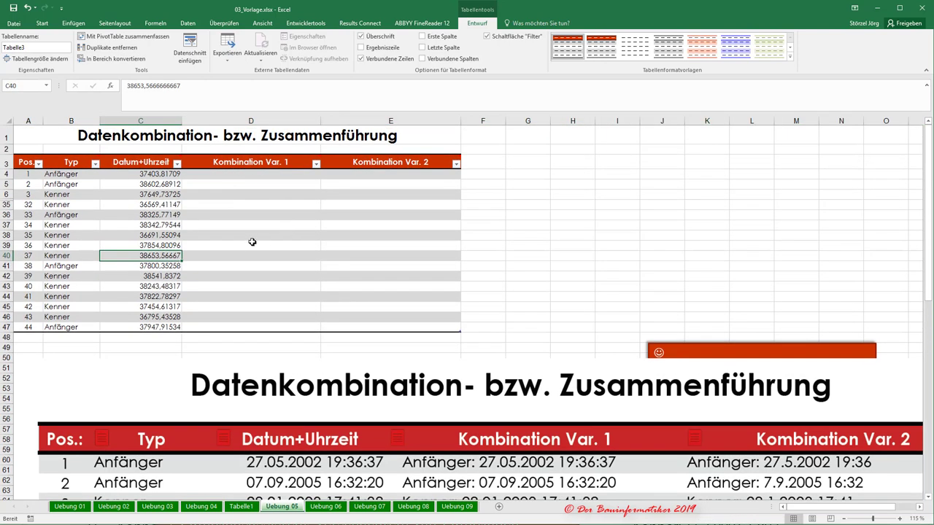
Step: Move the example table picture below the data and shrink it to fit around rows 48–59
drag(267, 377, 252, 231)
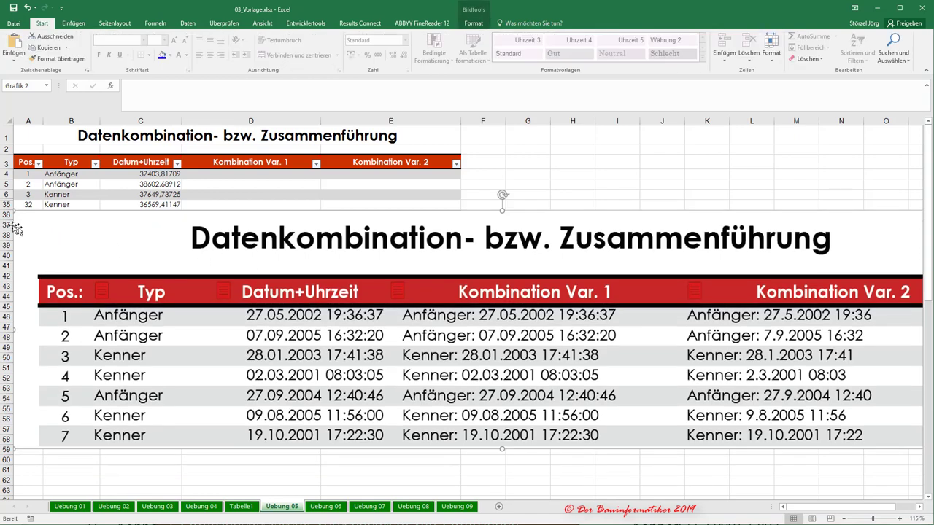
mouse_move(16, 229)
mouse_down()
mouse_move(65, 229)
mouse_move(194, 453)
mouse_move(36, 426)
mouse_up()
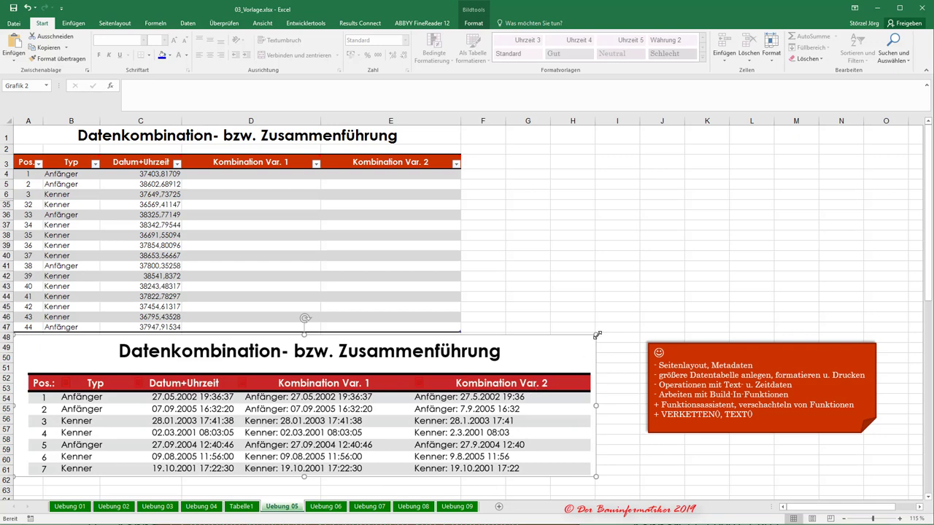
drag(596, 334, 444, 369)
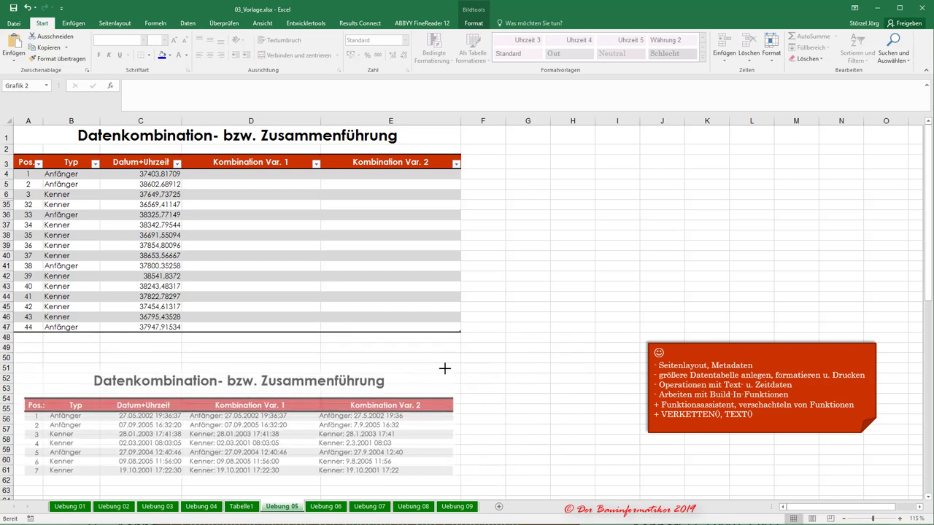
drag(417, 369, 404, 278)
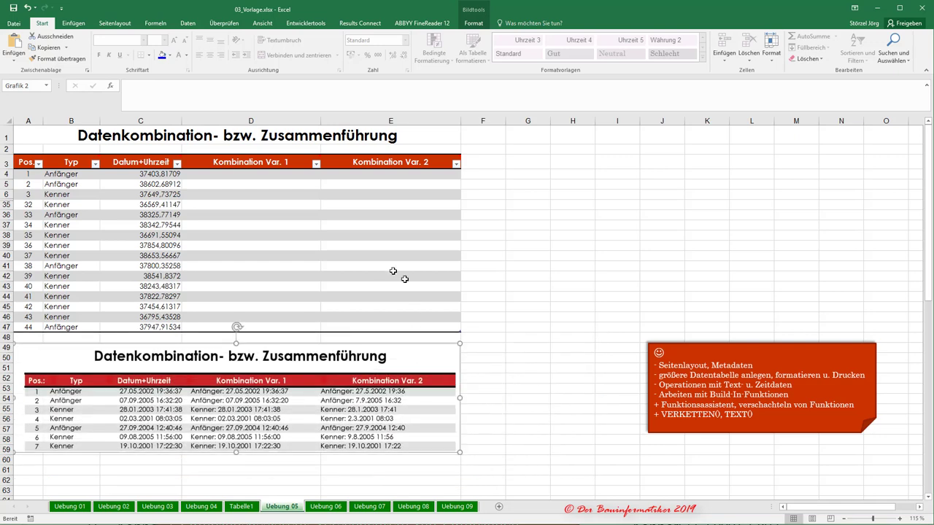
click(397, 267)
click(205, 175)
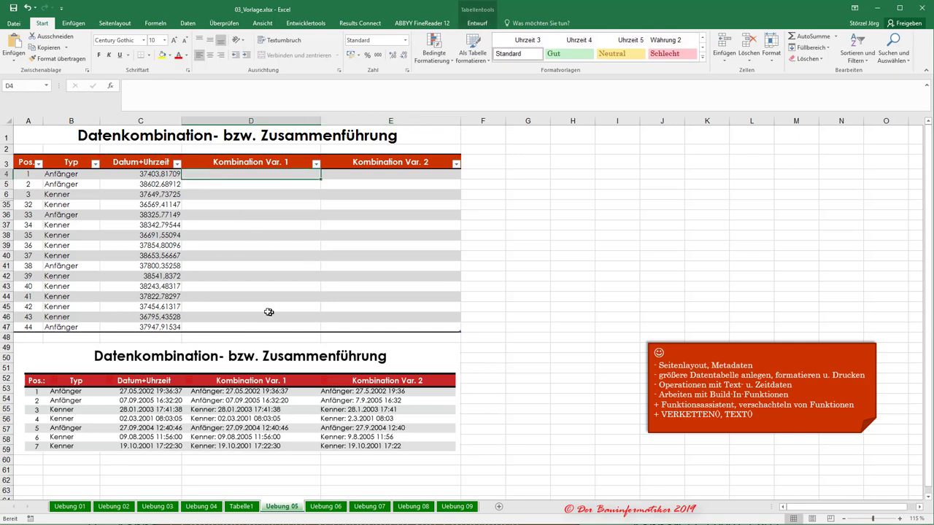
Step: Give C4:C47 the custom format TT.MM.JJJJ hh:mm:ss, showing values like 27.05.2002 19:36:37
drag(157, 176, 156, 328)
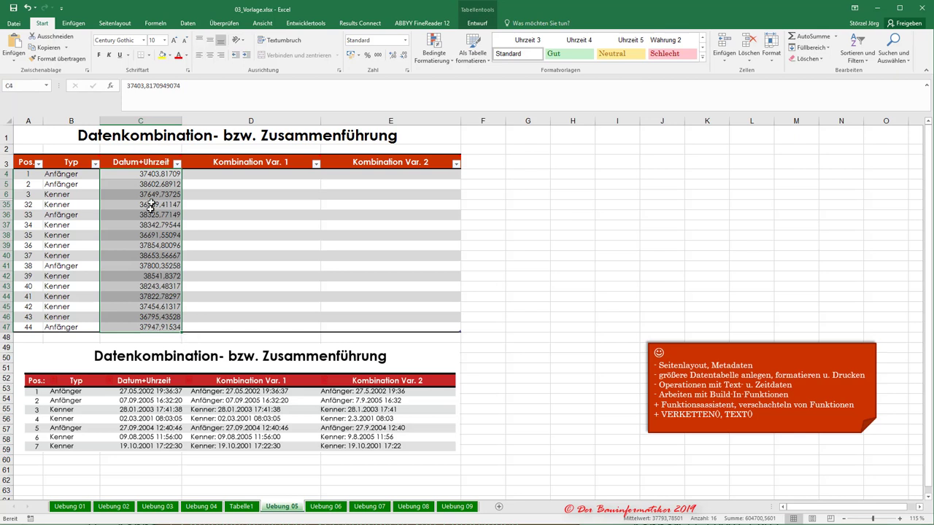
click(147, 307)
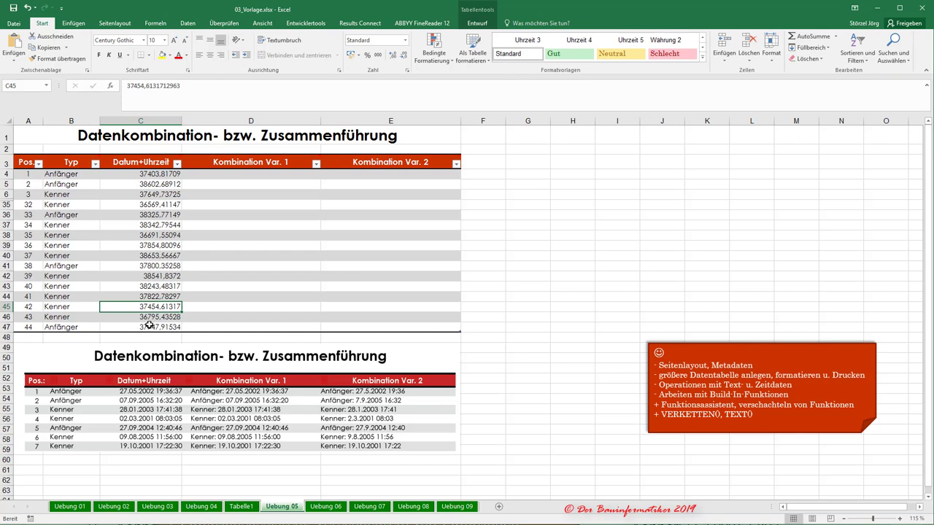
click(159, 173)
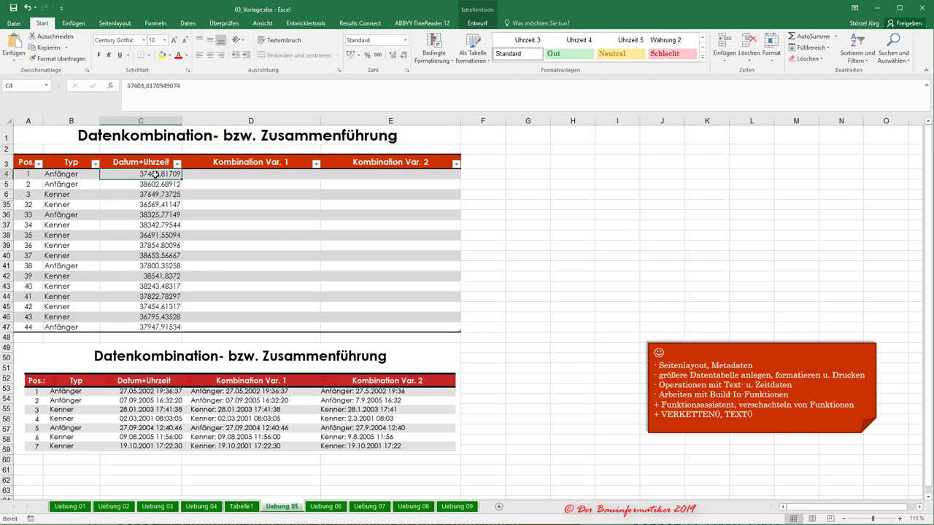
drag(159, 175, 169, 327)
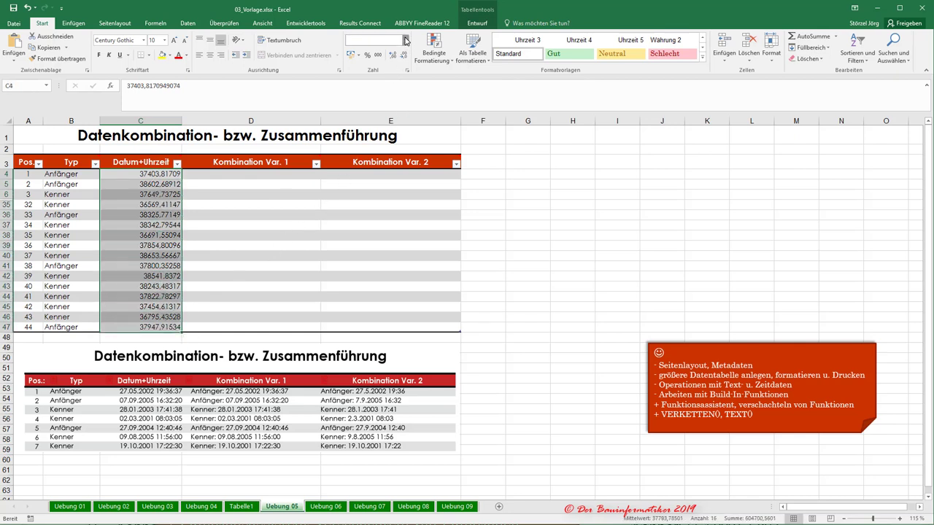
click(406, 41)
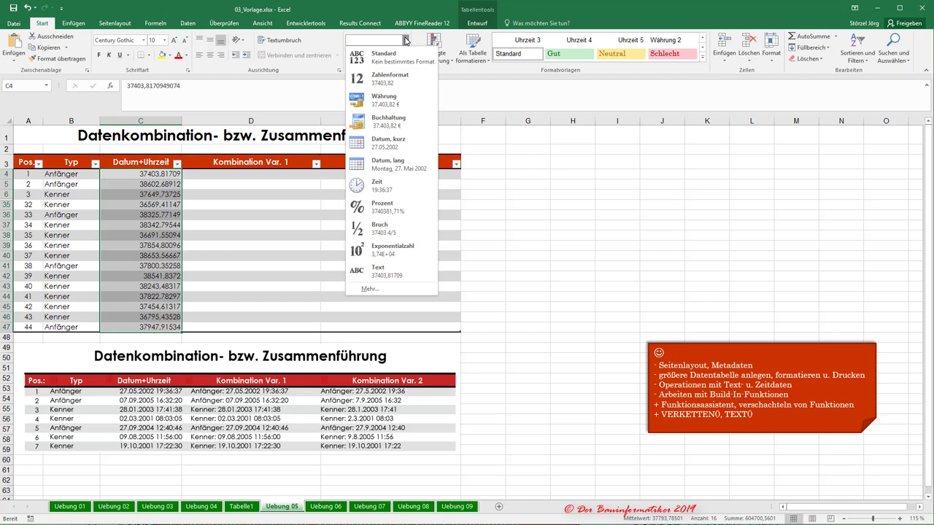
click(364, 288)
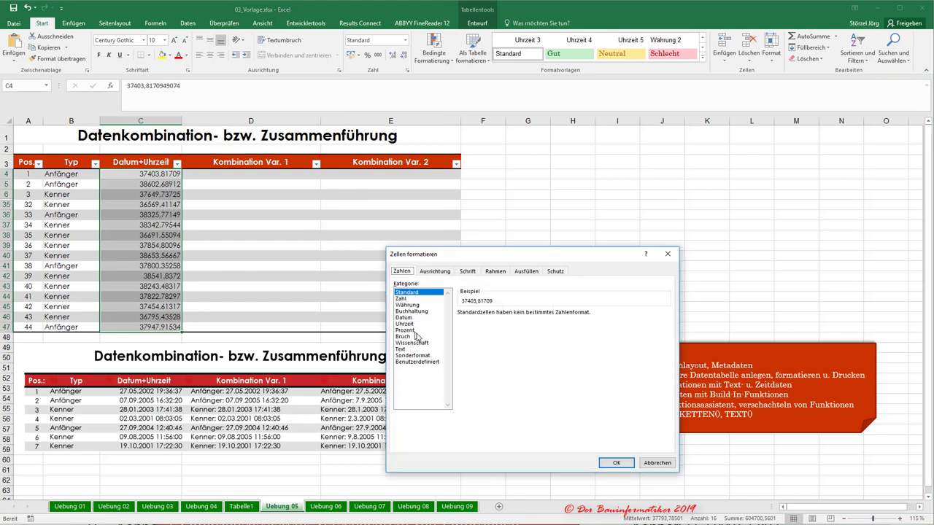
click(405, 318)
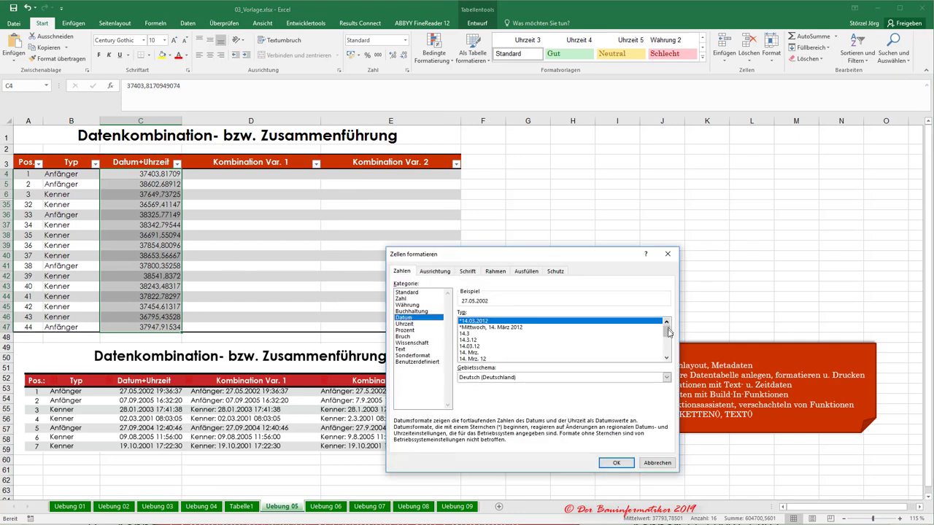
drag(666, 330, 667, 350)
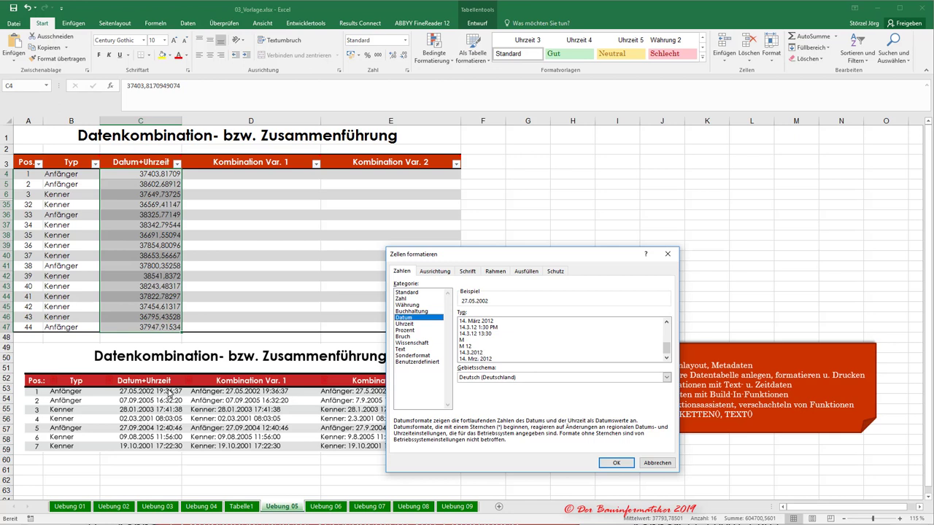
click(467, 334)
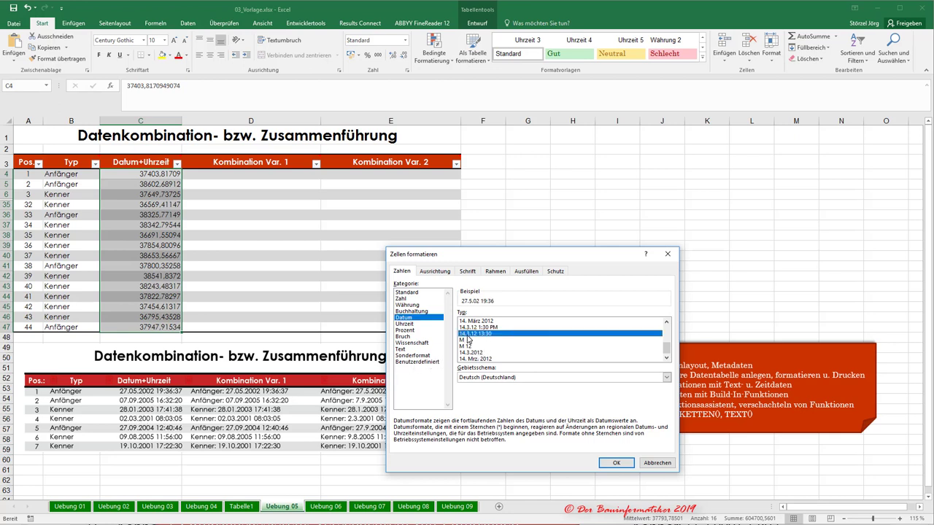
click(406, 363)
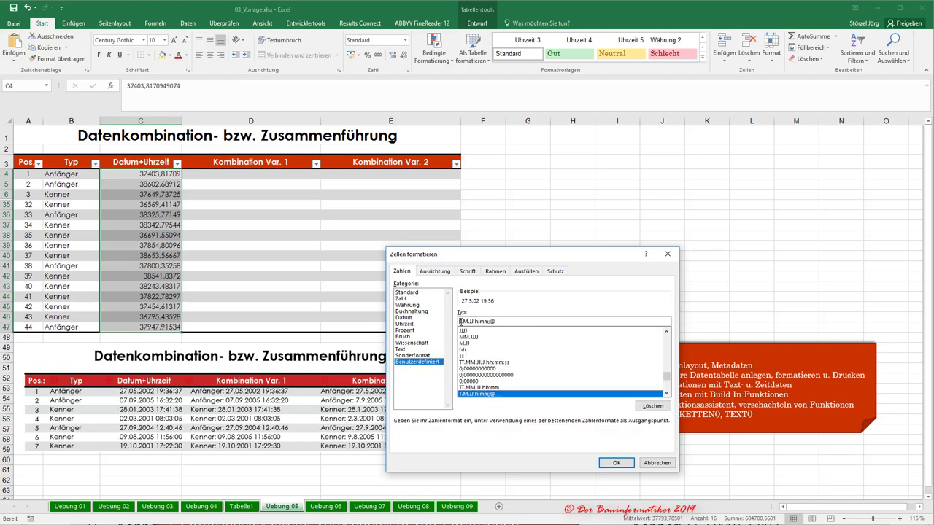
text(T.)
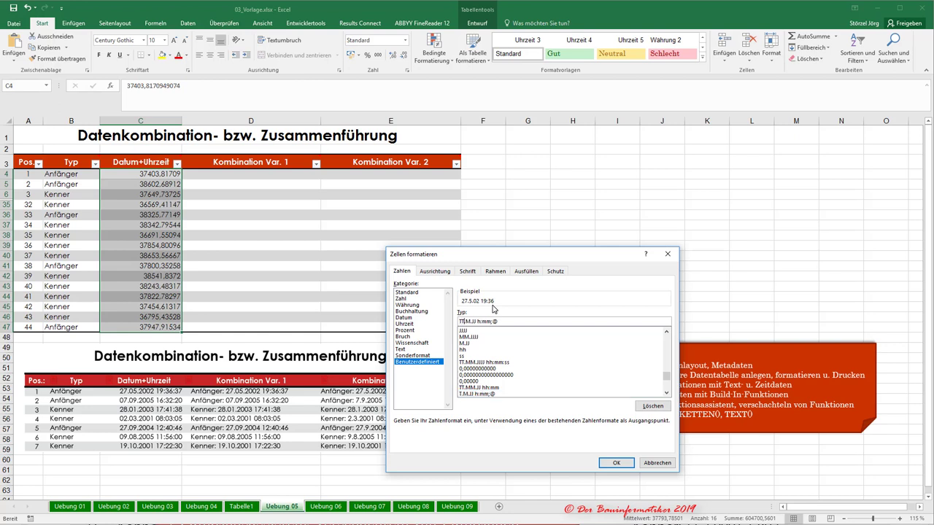
text(MM.)
text(J)
click(616, 463)
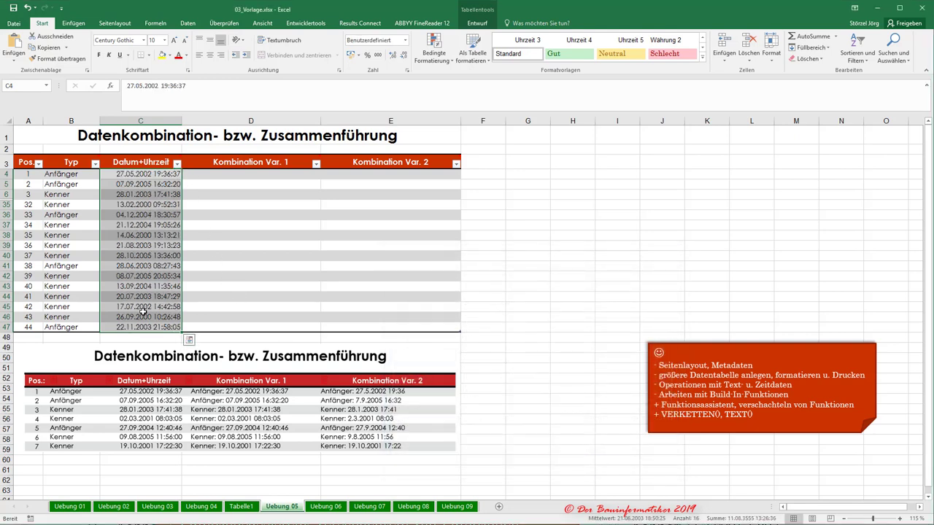
Step: Insert an empty VERKETTEN formula into cell D4 from the Formeln text functions
click(210, 175)
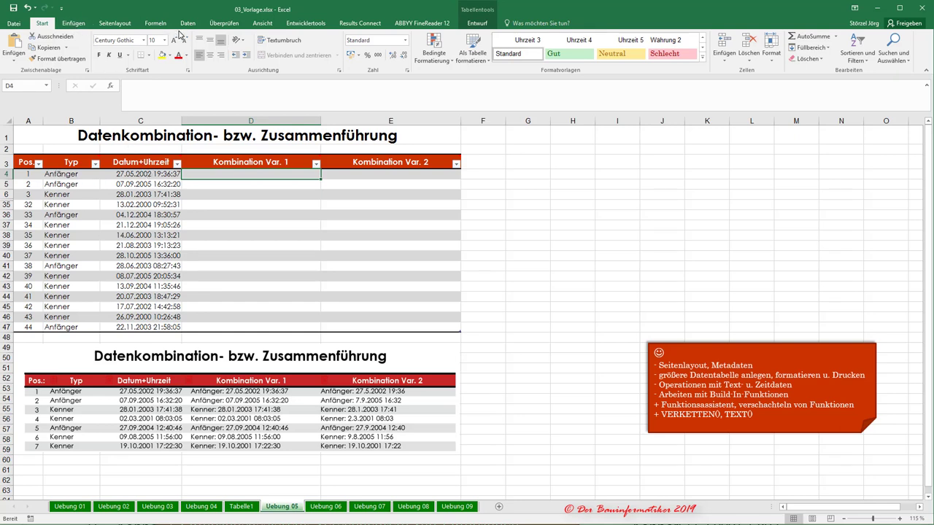
click(156, 23)
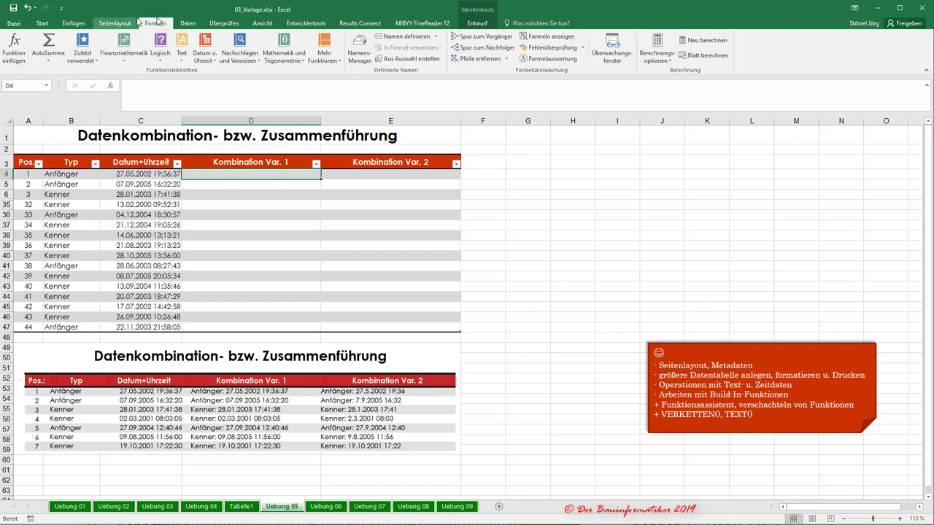
click(182, 52)
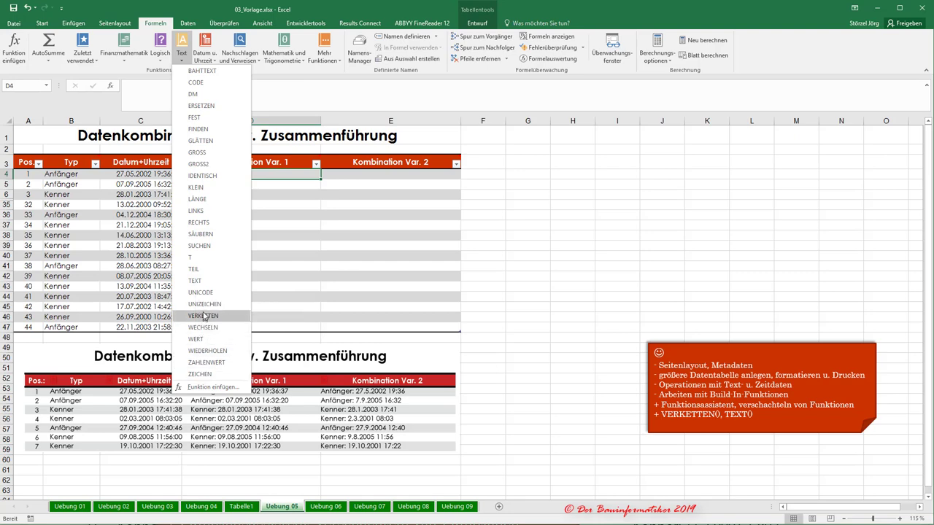
click(204, 315)
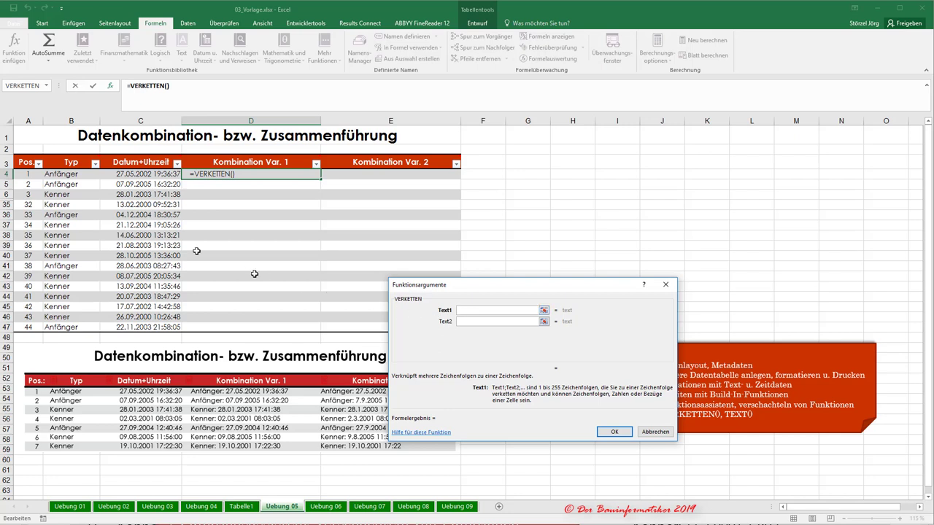
Step: Set VERKETTEN's Text1 to the row's Typ and Text2 to ": ", leaving Text3 empty
click(63, 173)
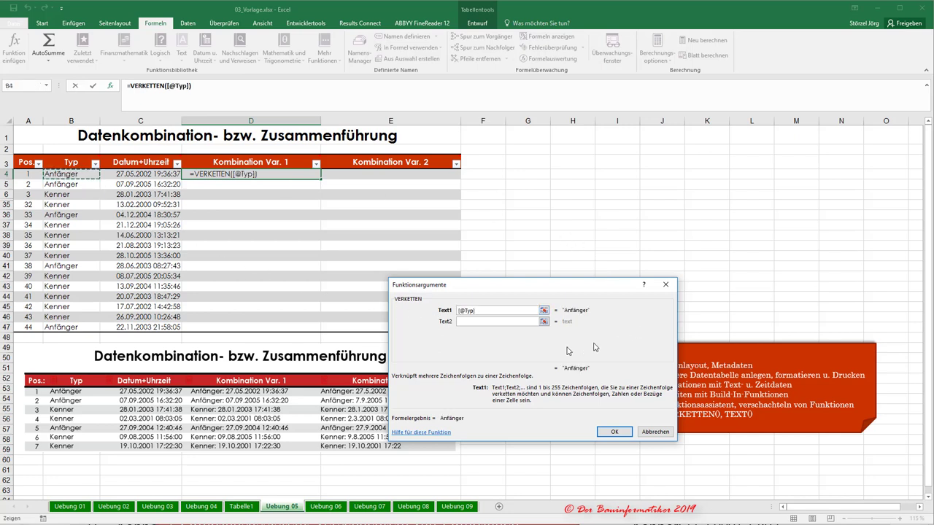
click(465, 322)
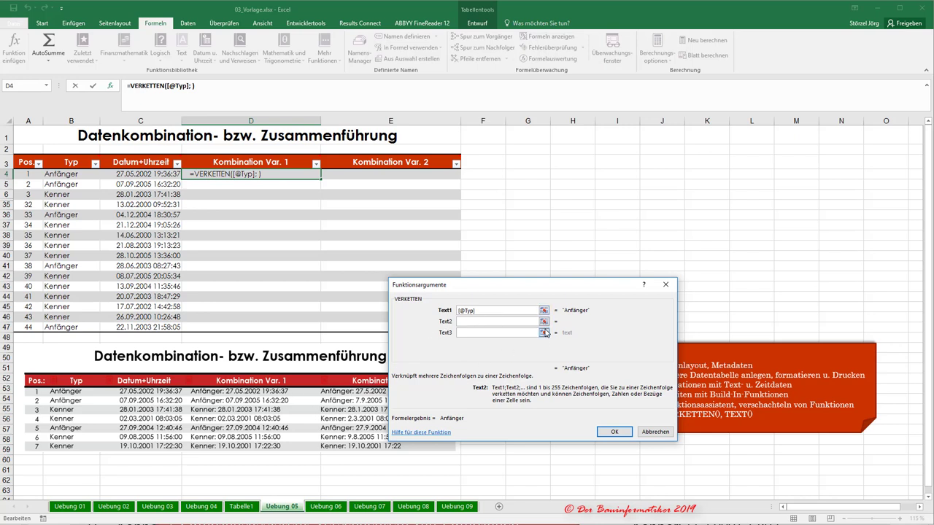
text(:)
click(471, 333)
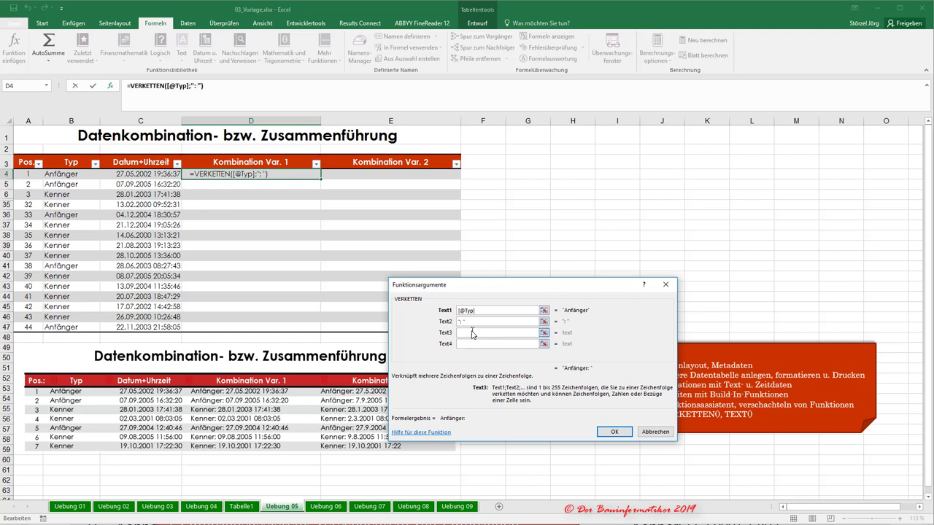
click(135, 174)
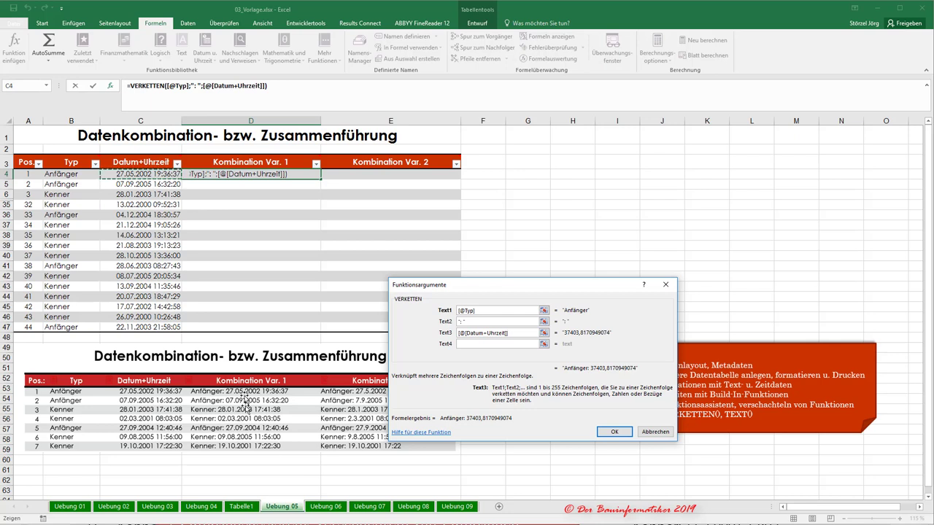
drag(509, 333, 458, 332)
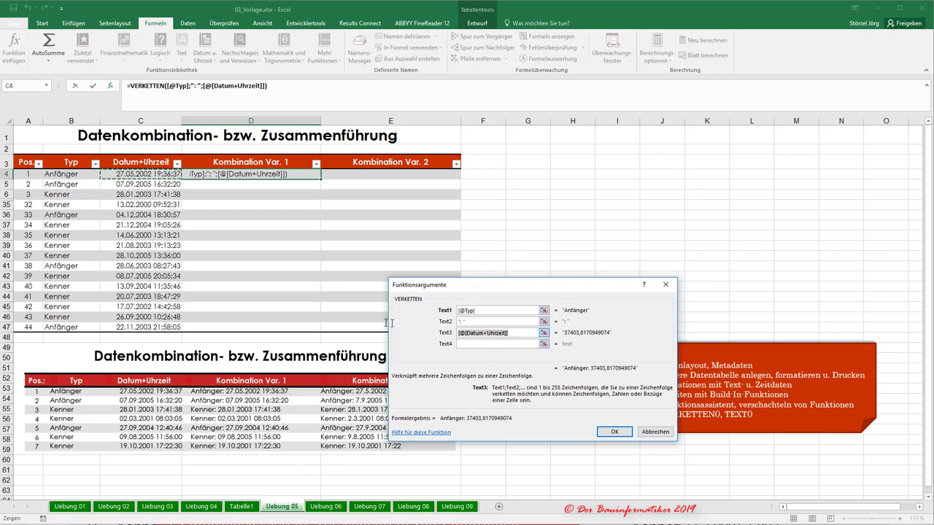
key(BackSpace)
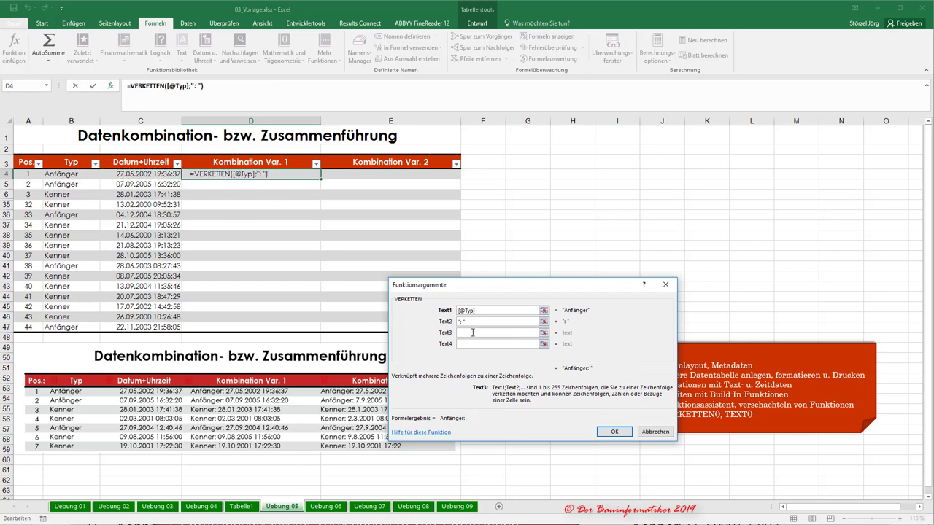
Step: Nest a TEXT function as the third argument, with Wert set to the row's Datum+Uhrzeit cell
click(47, 85)
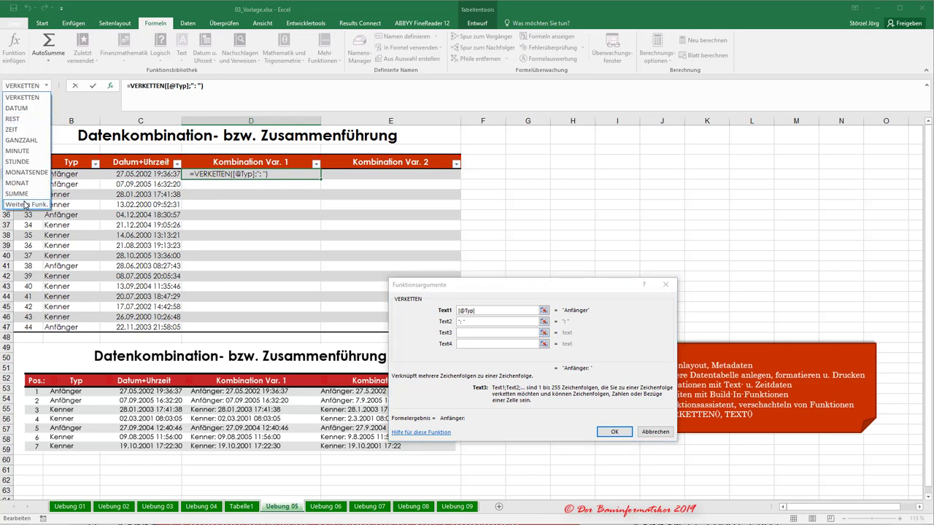
click(26, 204)
click(454, 370)
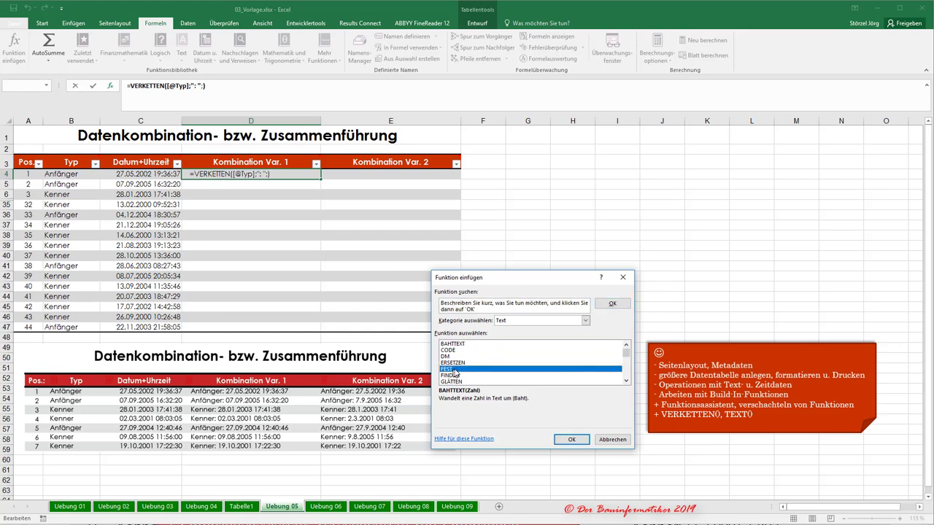
scroll(454, 372, down, 2)
scroll(454, 373, down, 1)
scroll(453, 374, down, 1)
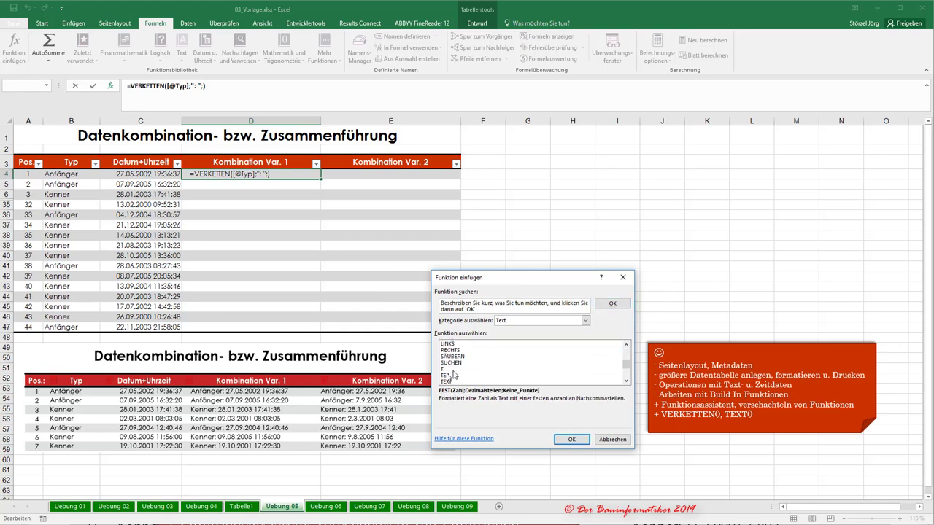
click(448, 381)
click(560, 440)
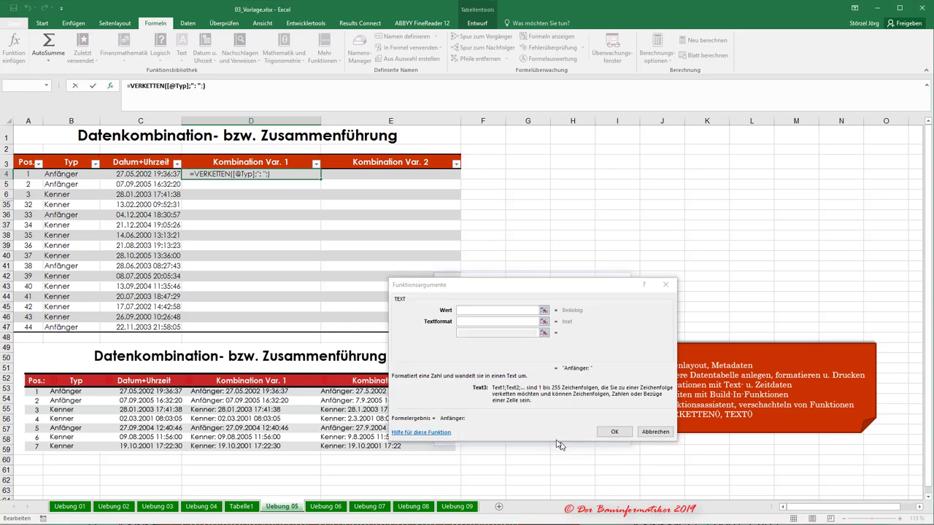
click(136, 173)
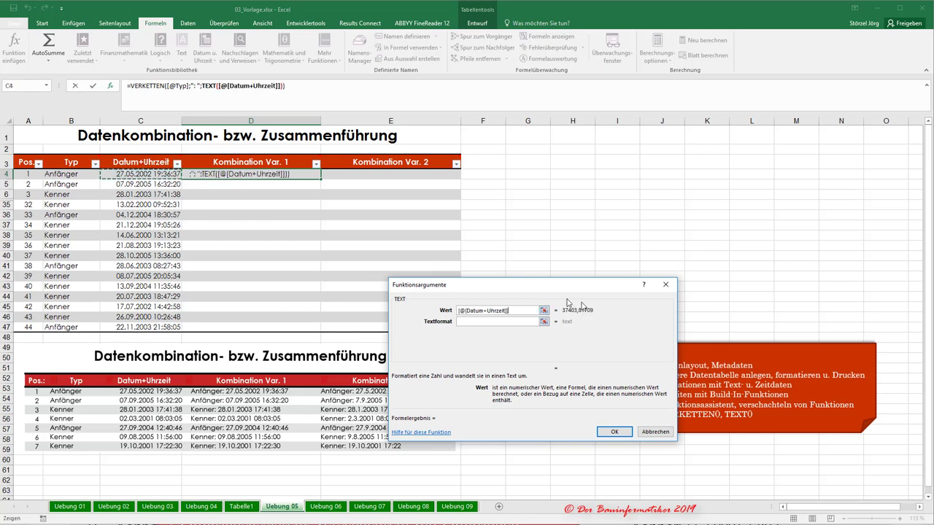
click(504, 322)
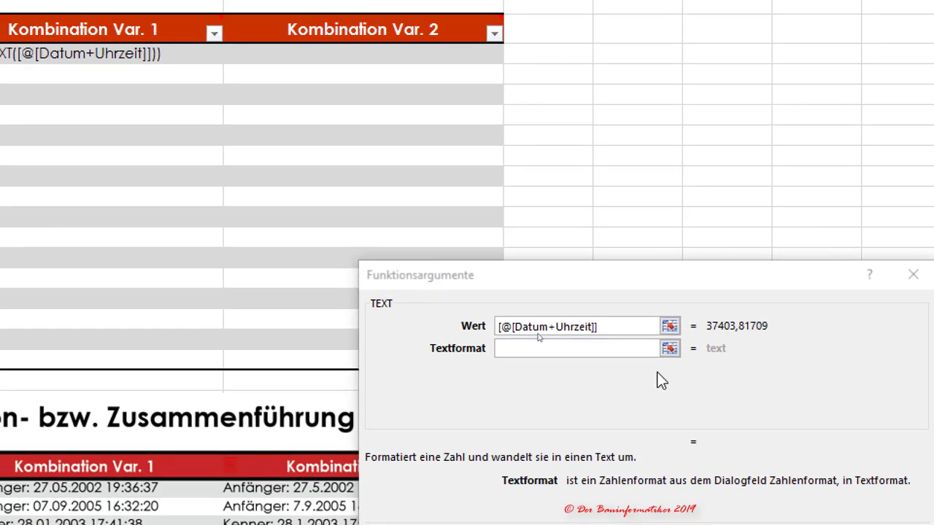
Step: Enter "TT.MM.JJJ hh:mm:ss" as the TEXT format, correcting HH to lowercase hh
click(534, 348)
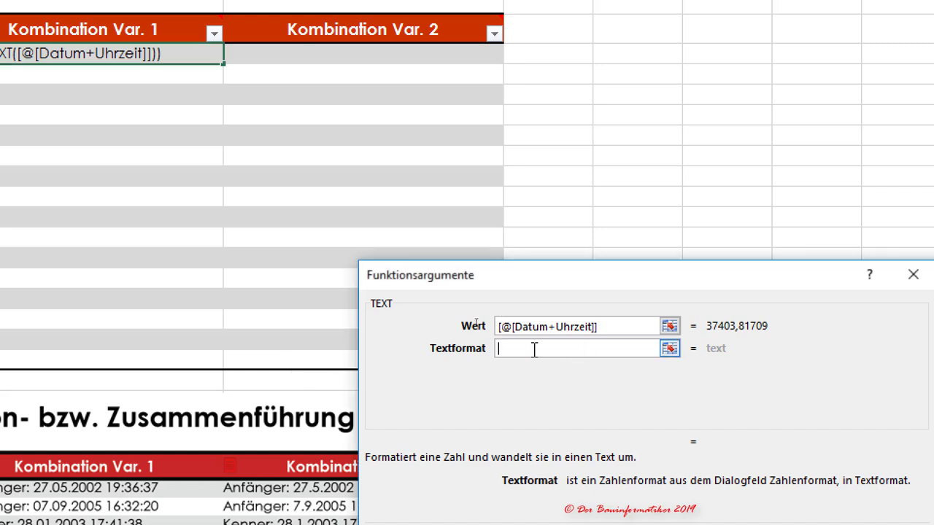
text(")
text(TT)
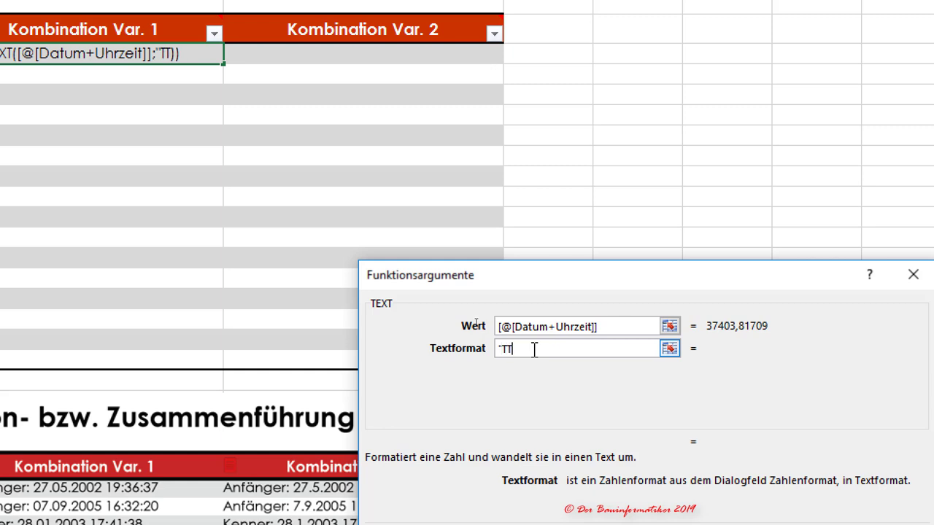
text(.)
text(MM)
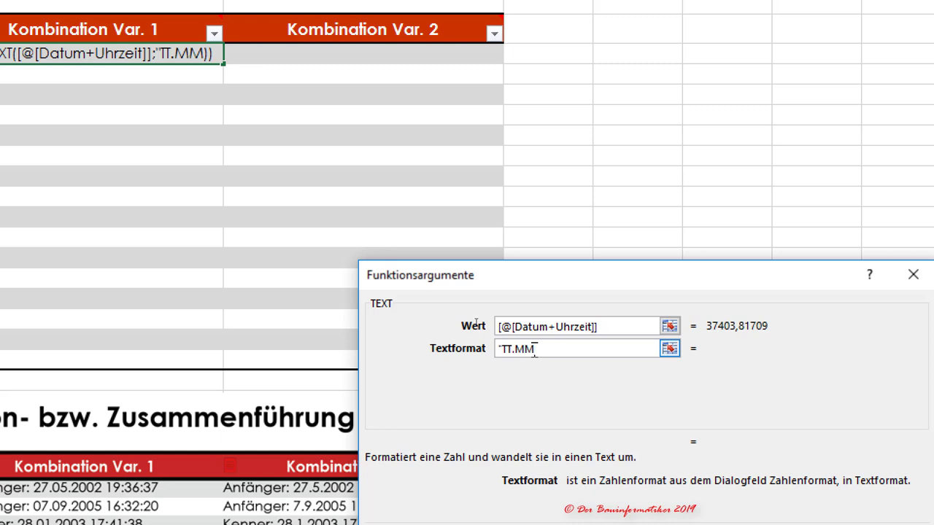
text(.)
text(JJ)
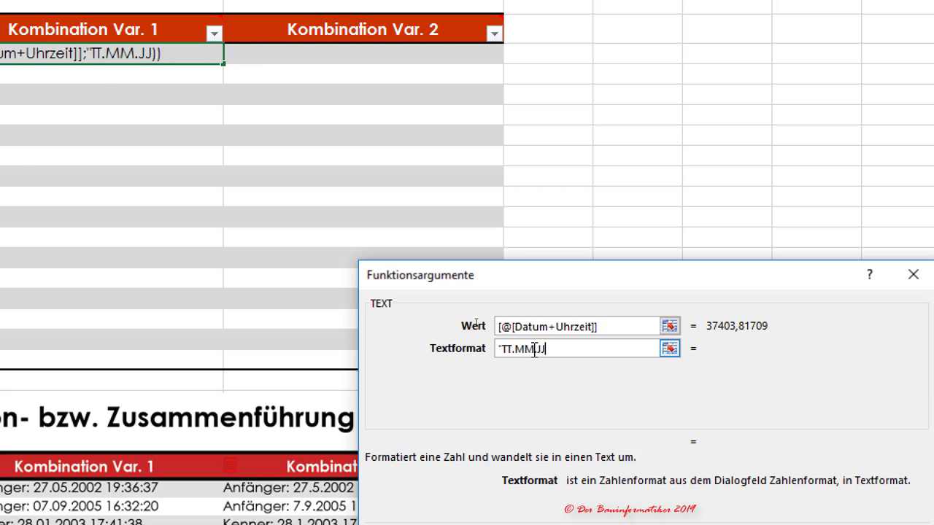
text(J)
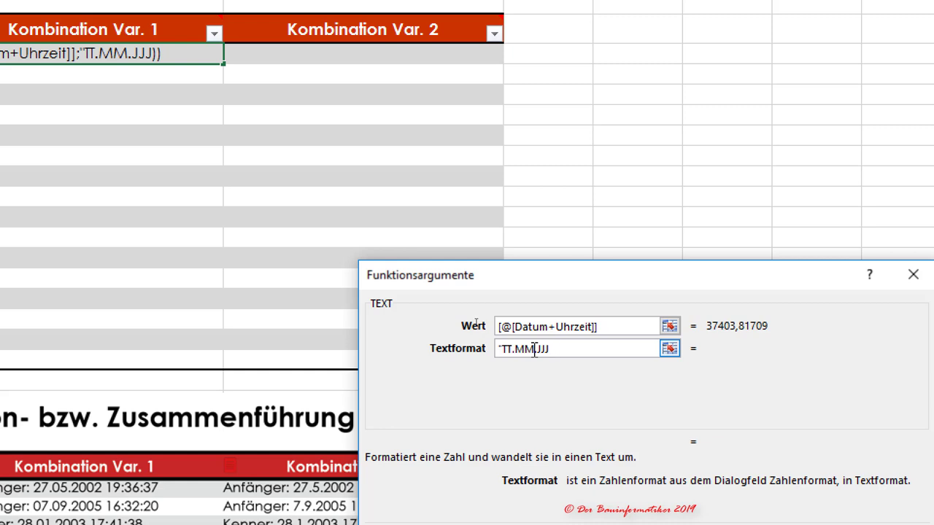
text( HH)
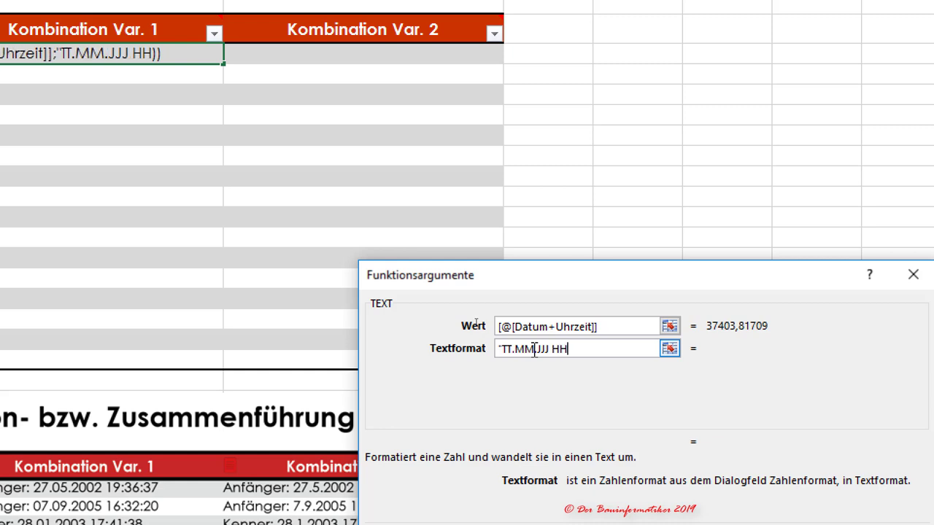
key(BackSpace)
key(BackSpace)
text(hh)
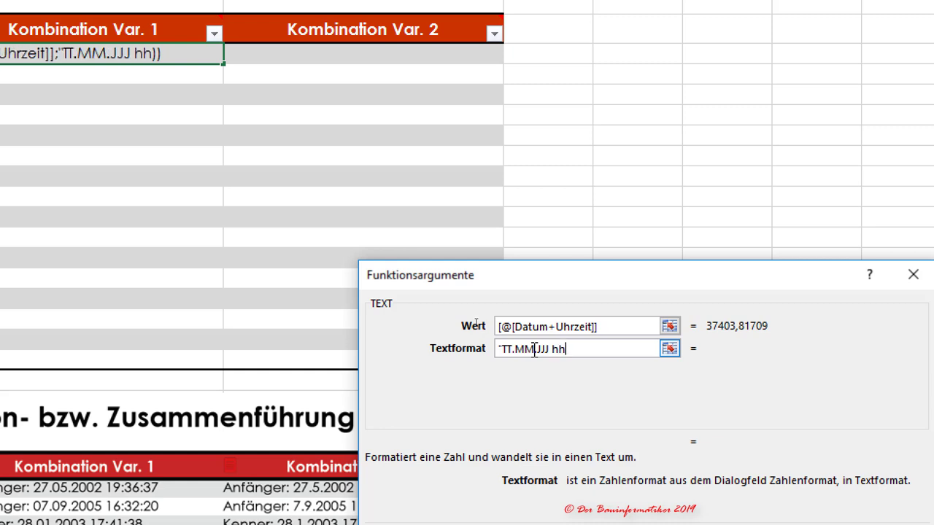
text(:mm)
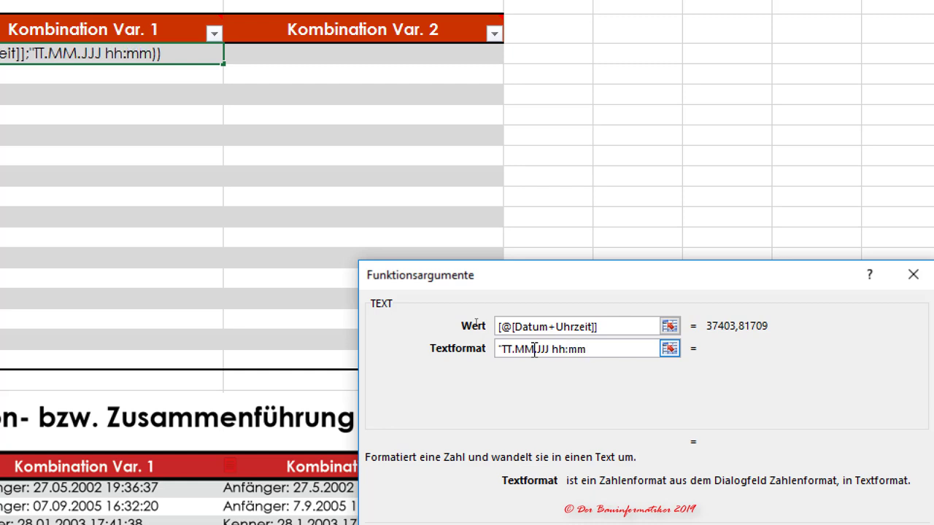
text(:ss)
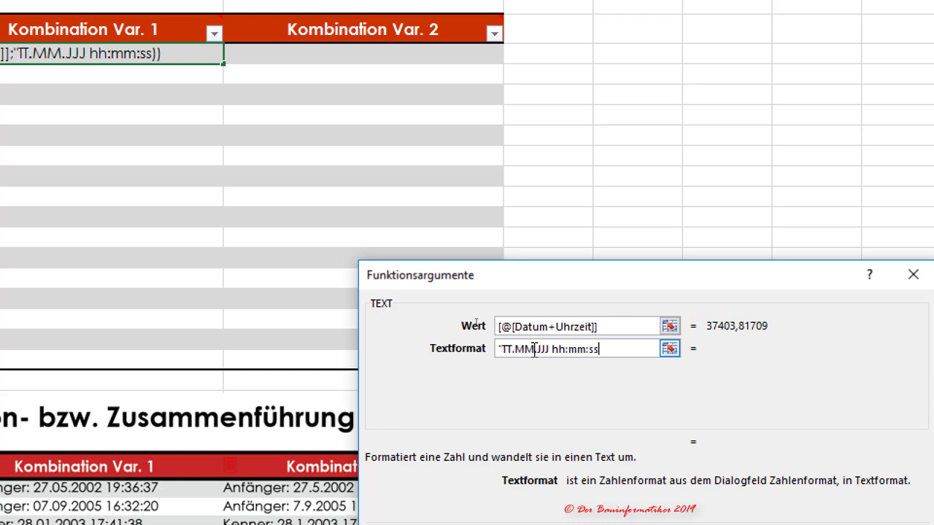
text(")
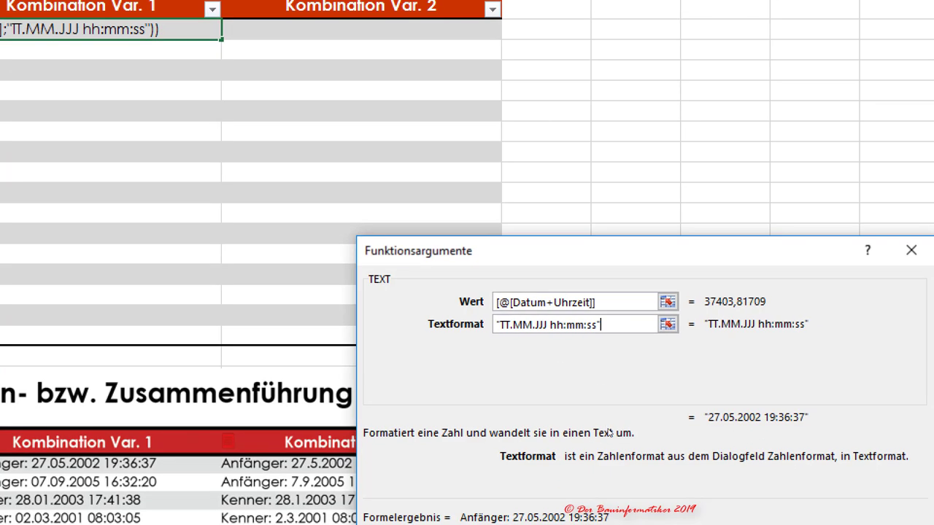
Step: Confirm the formula so Kombination Var. 1 fills every row, then check row 2's result
key(Return)
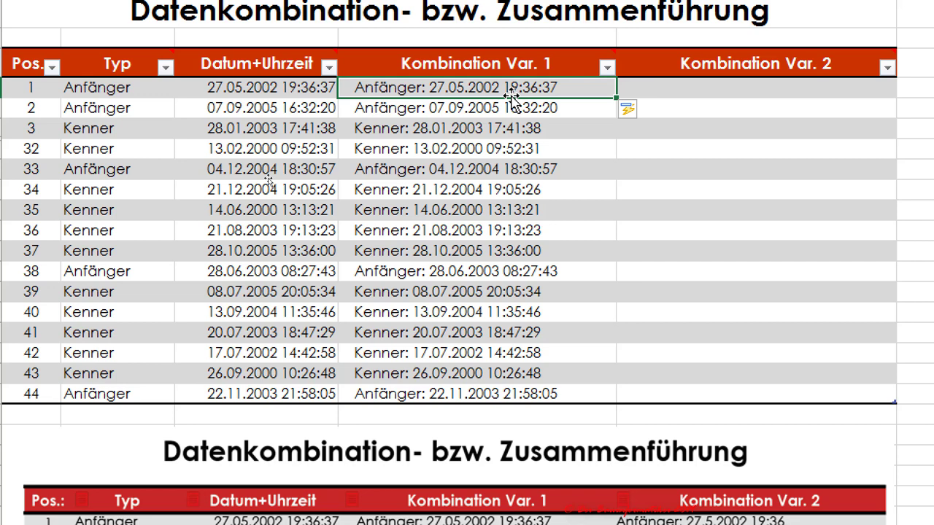
click(230, 110)
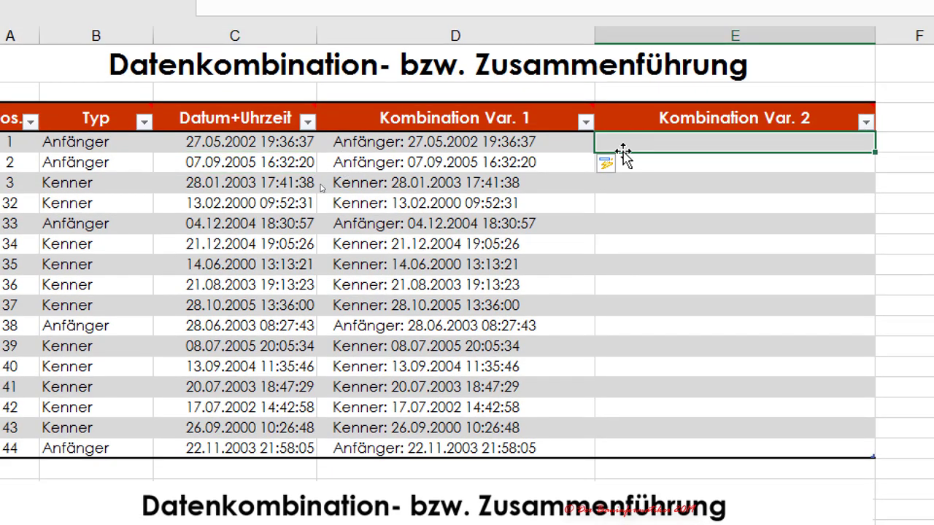
click(642, 142)
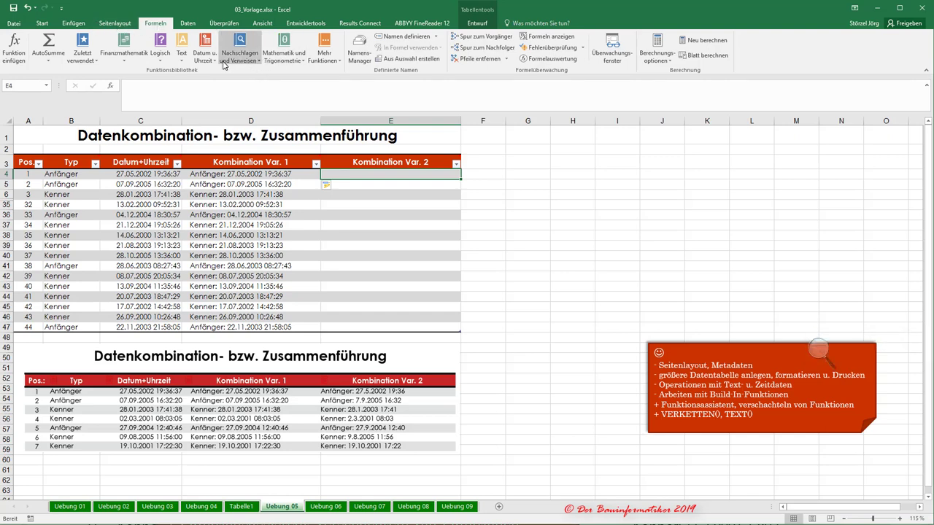
click(182, 61)
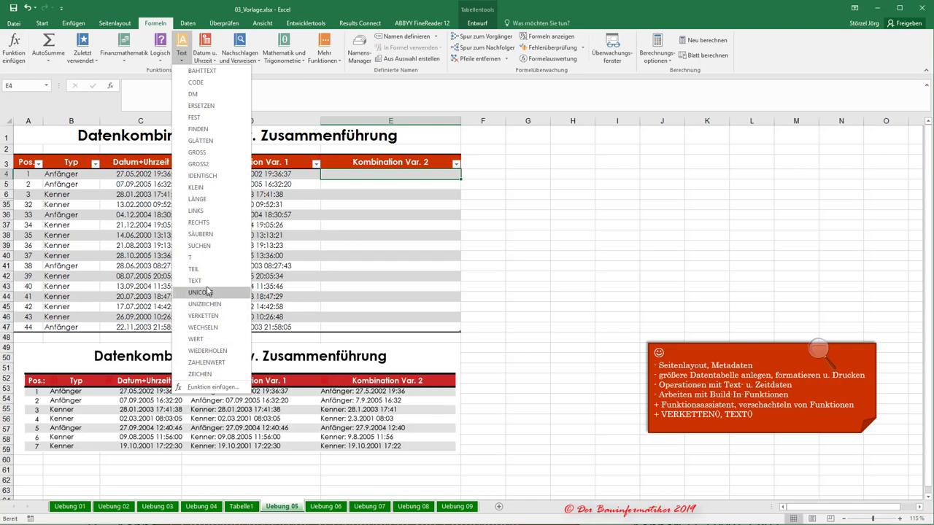
click(203, 315)
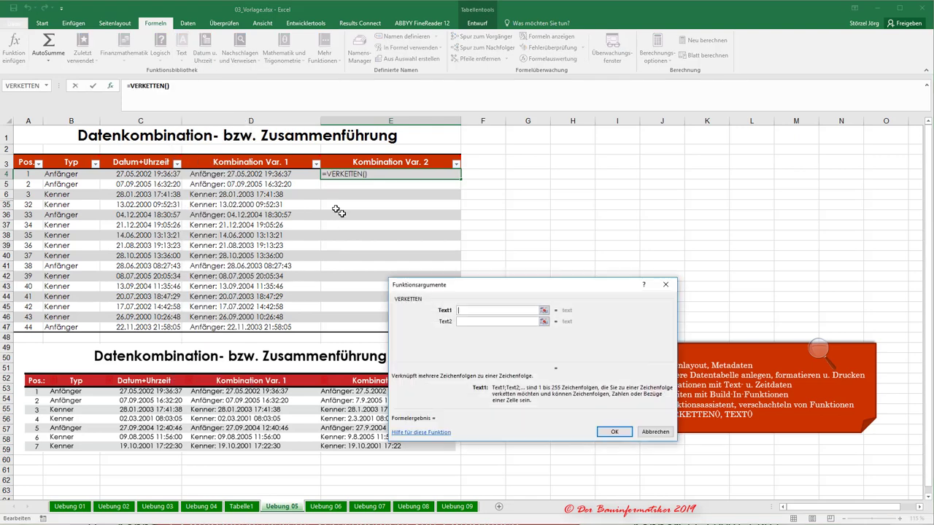
click(64, 174)
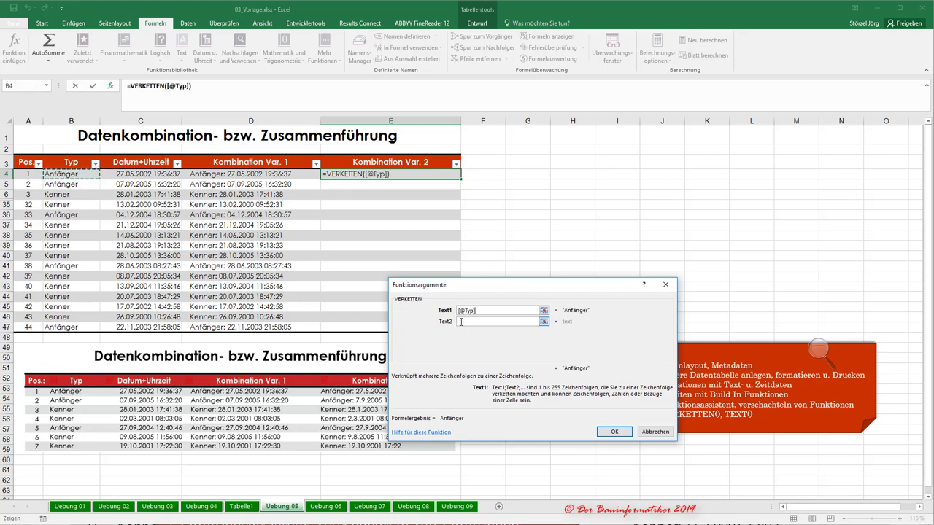
key(Tab)
text(;)
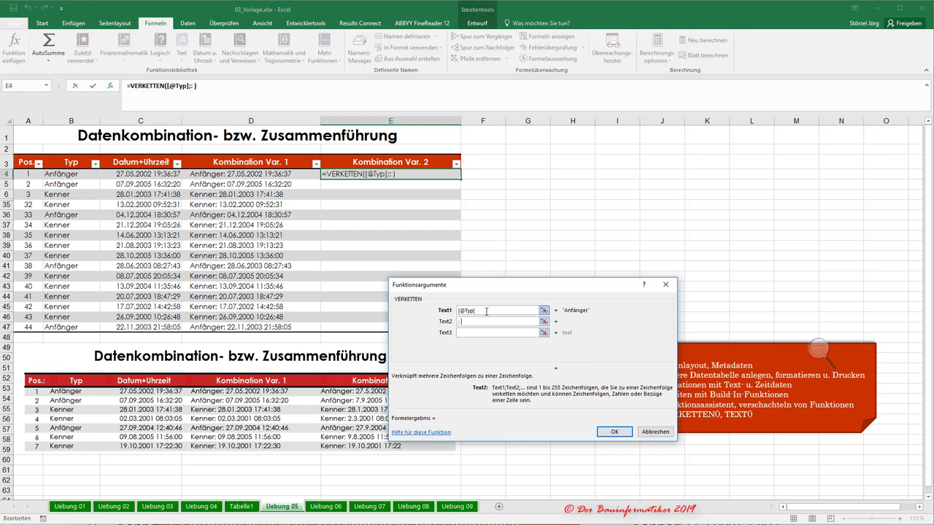
click(472, 333)
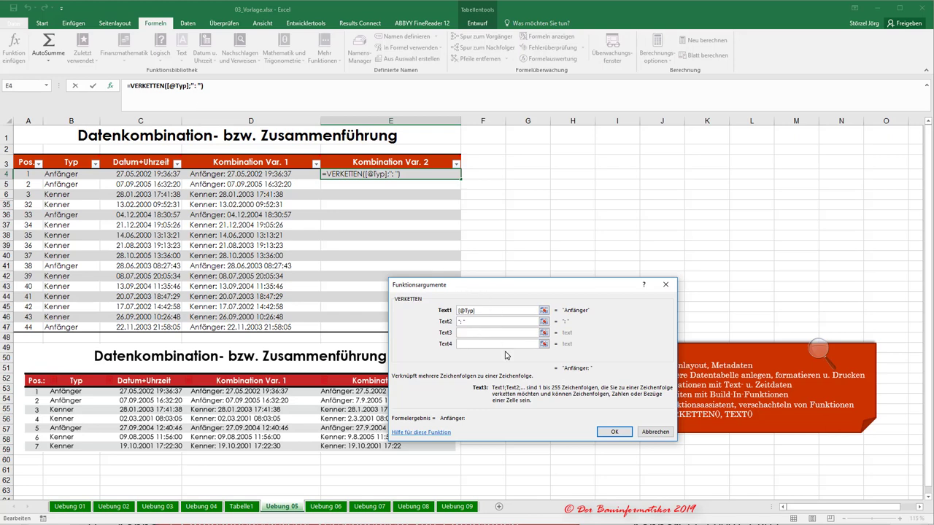
text(text)
text(())
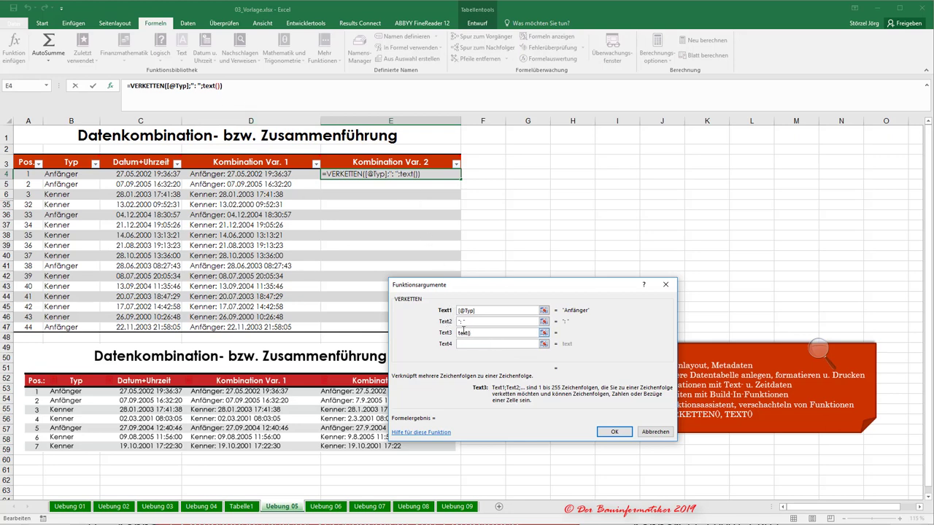
Step: Set the nested TEXT value to the row's [@[Datum+Uhrzeit]] and magnify the screen to 200 %
click(212, 87)
click(212, 87)
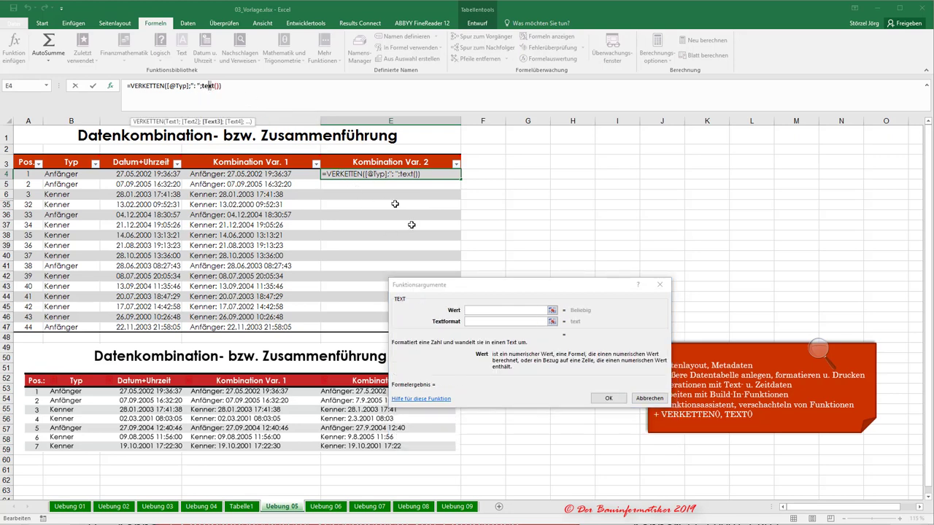
click(472, 310)
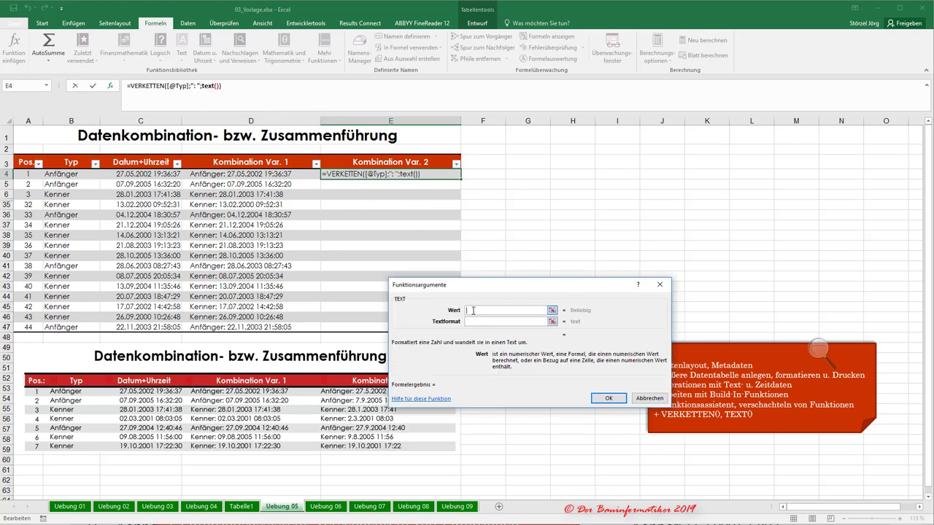
click(151, 175)
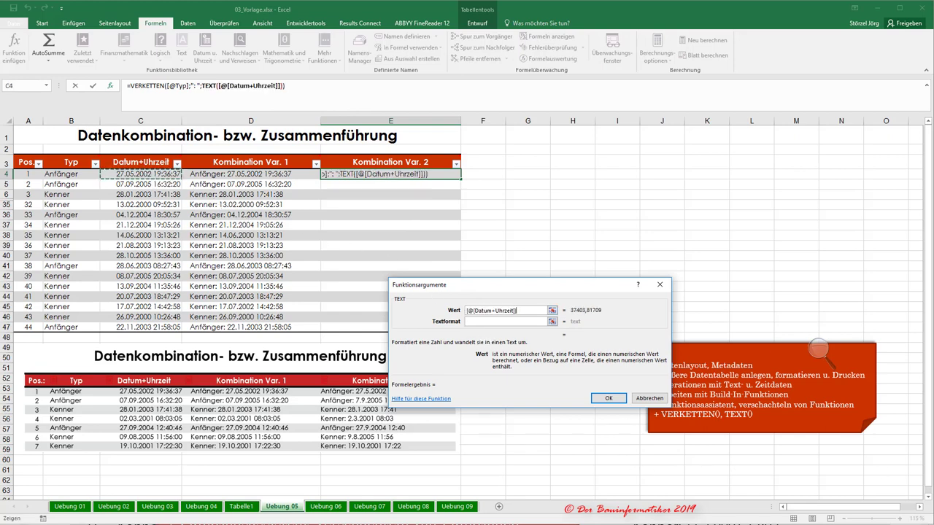
click(818, 348)
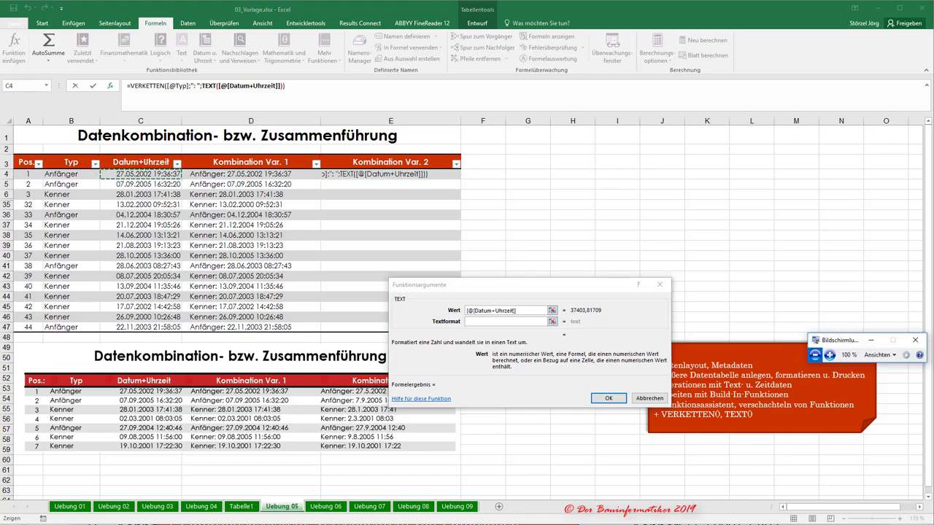
click(830, 355)
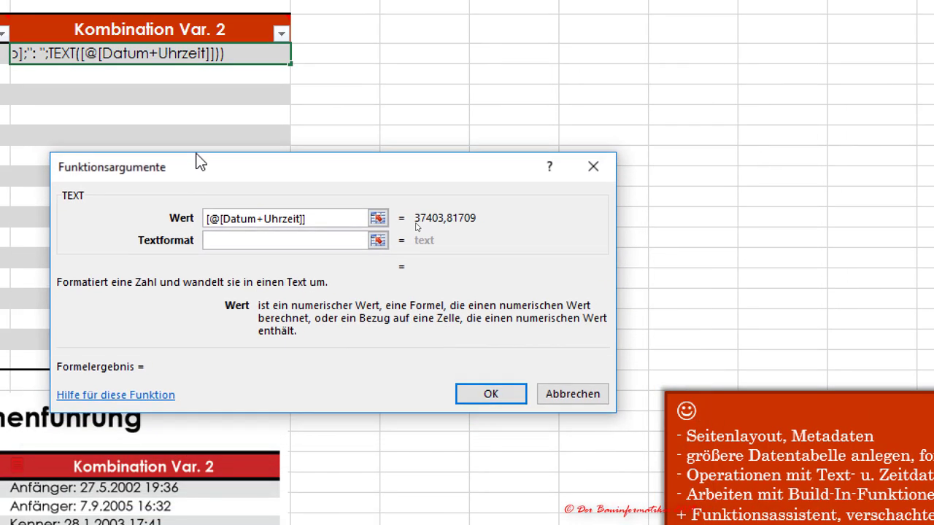
Step: Give TEXT the format "T.M.JJJ hh:mm" and confirm the formula so it fills the column
click(228, 238)
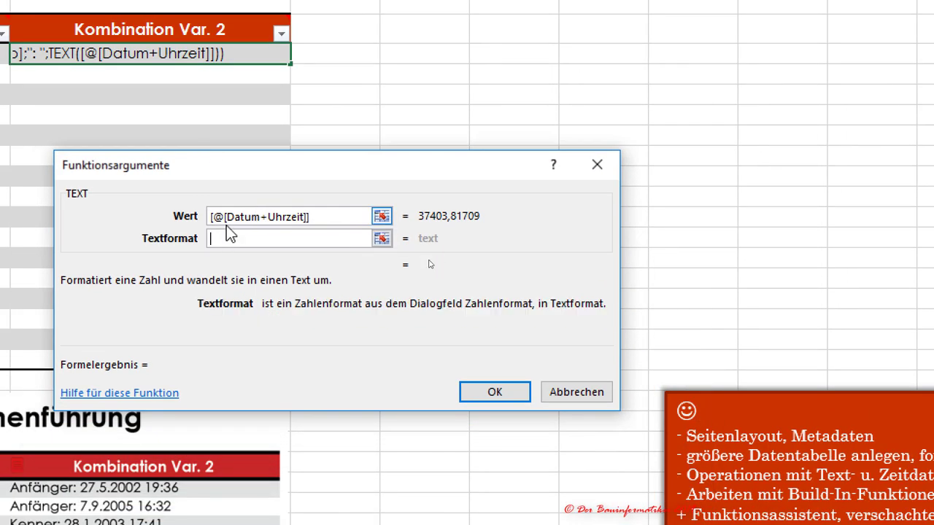
text("T)
text(.M)
text(.JJ)
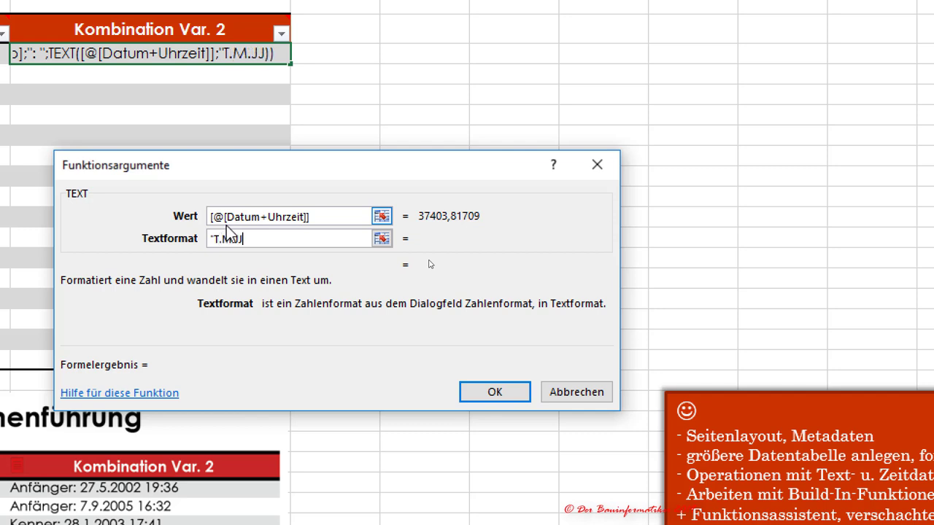
text(J)
text( hh)
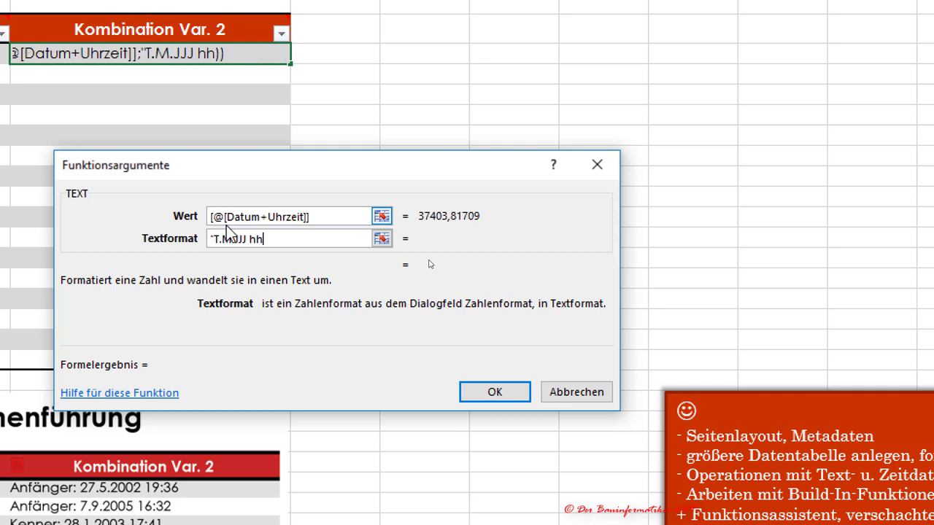
text(:)
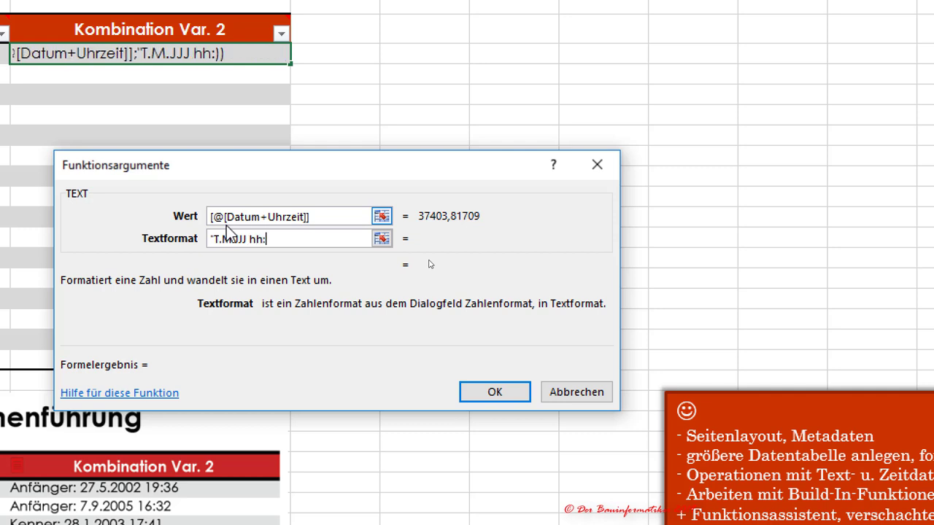
text(mm)
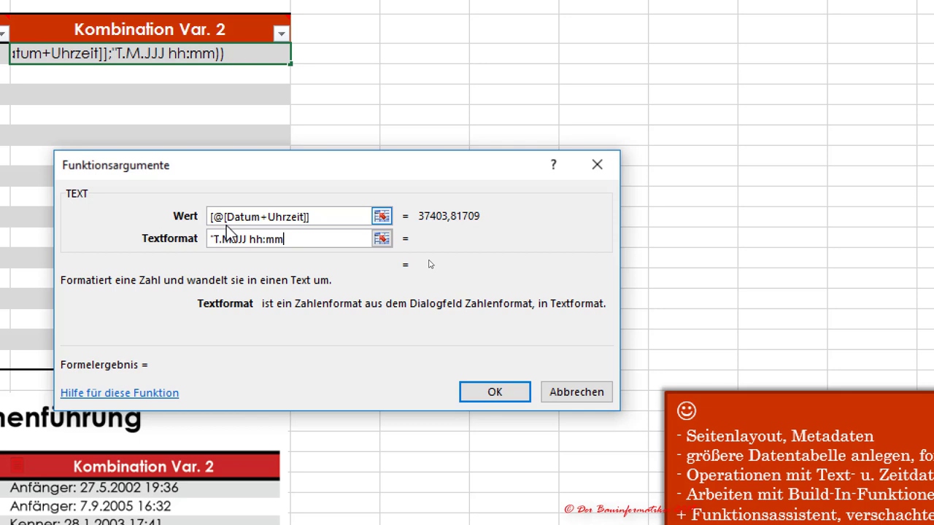
text(")
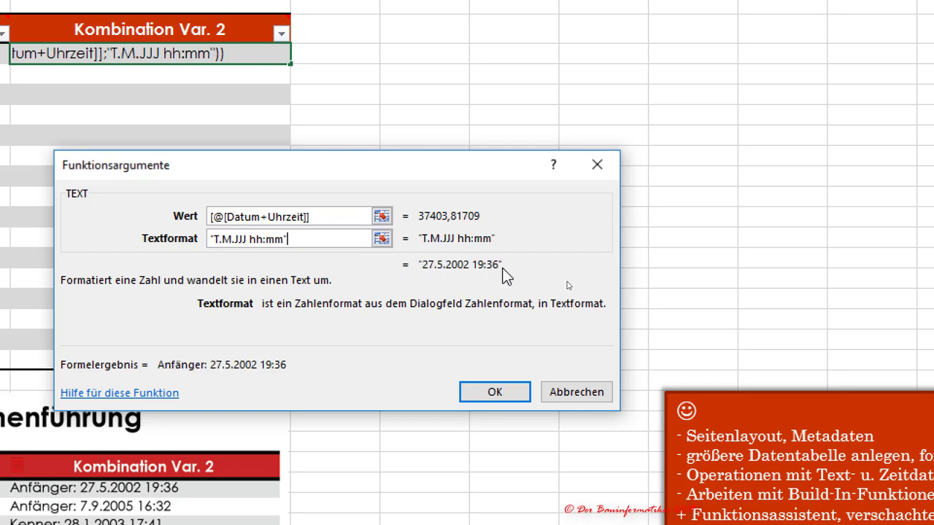
click(495, 393)
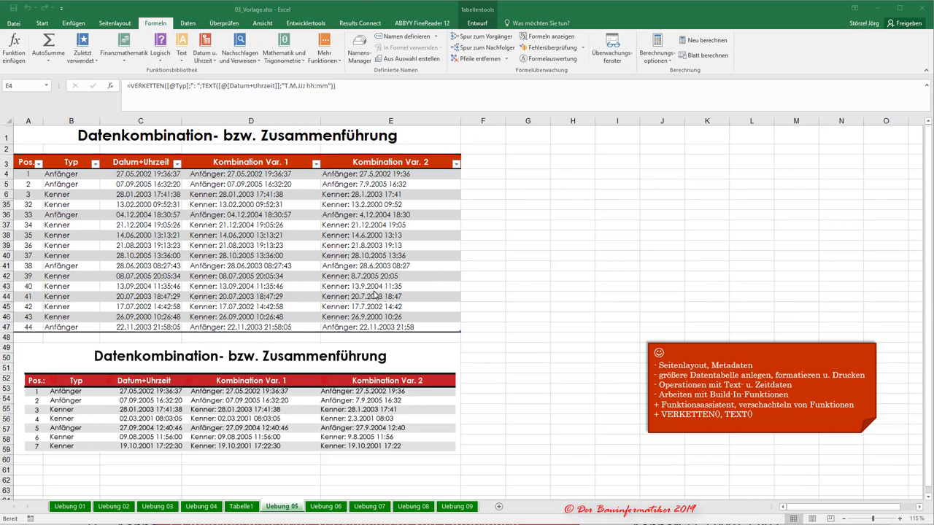
Step: Delete the lower reference picture and unhide the hidden rows 7 to 34
click(312, 349)
key(Delete)
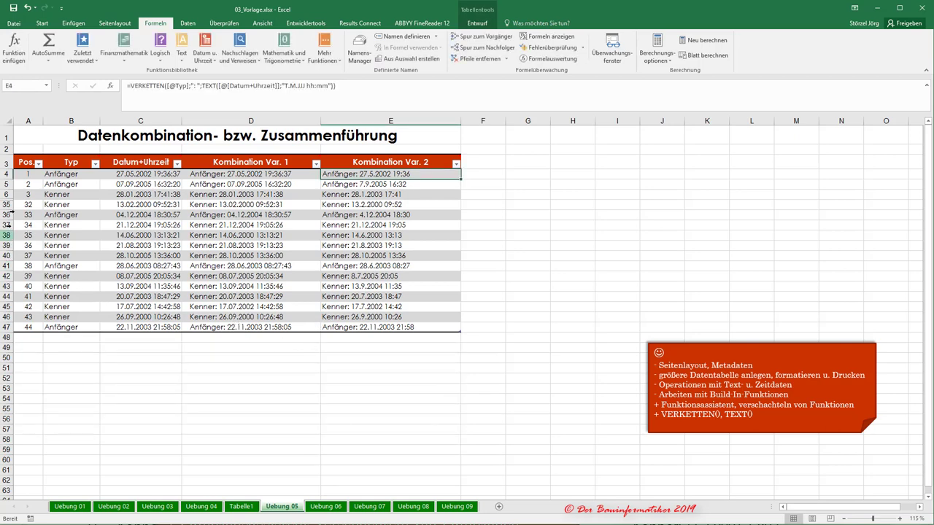
drag(6, 194, 6, 204)
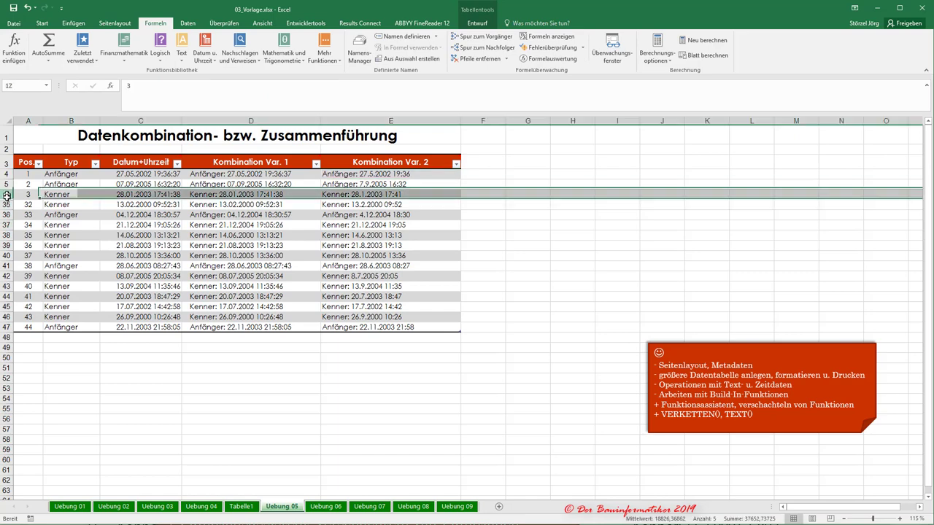
right_click(6, 205)
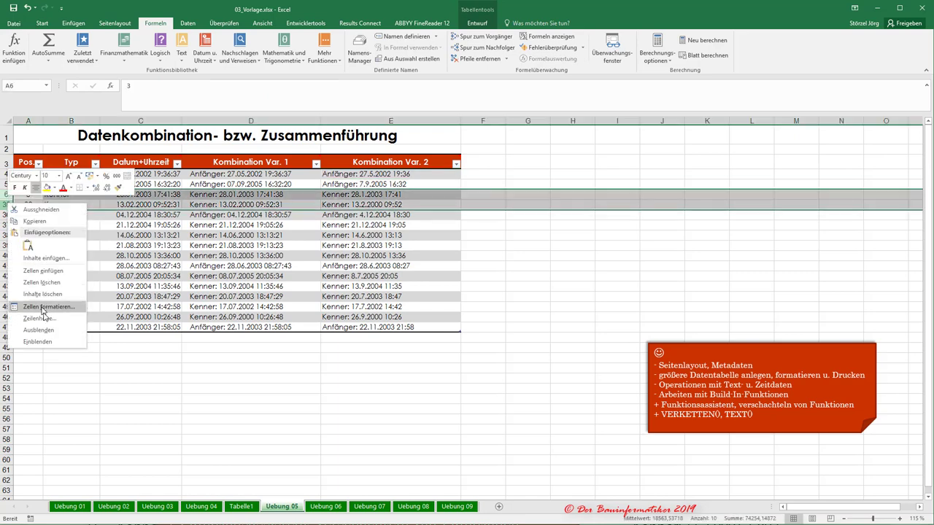
click(37, 341)
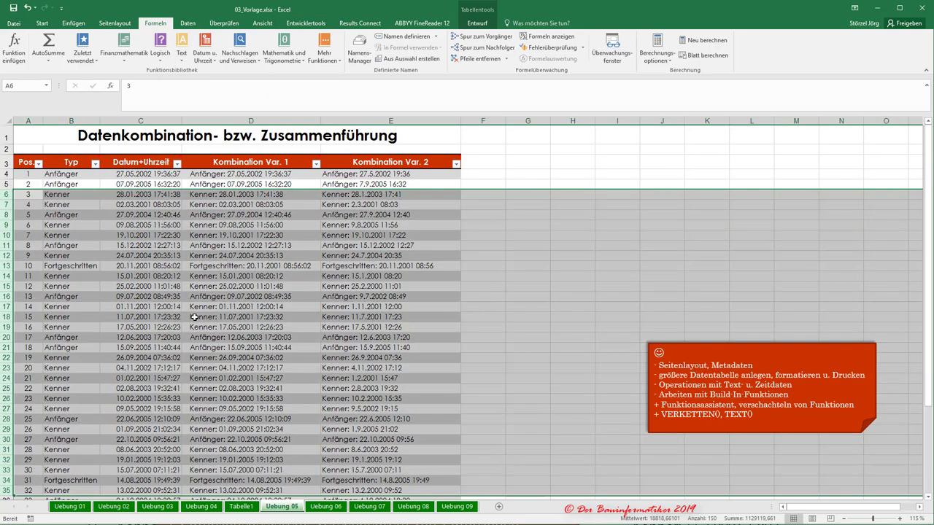
click(194, 317)
scroll(194, 317, down, 3)
scroll(194, 316, down, 2)
scroll(194, 317, up, 5)
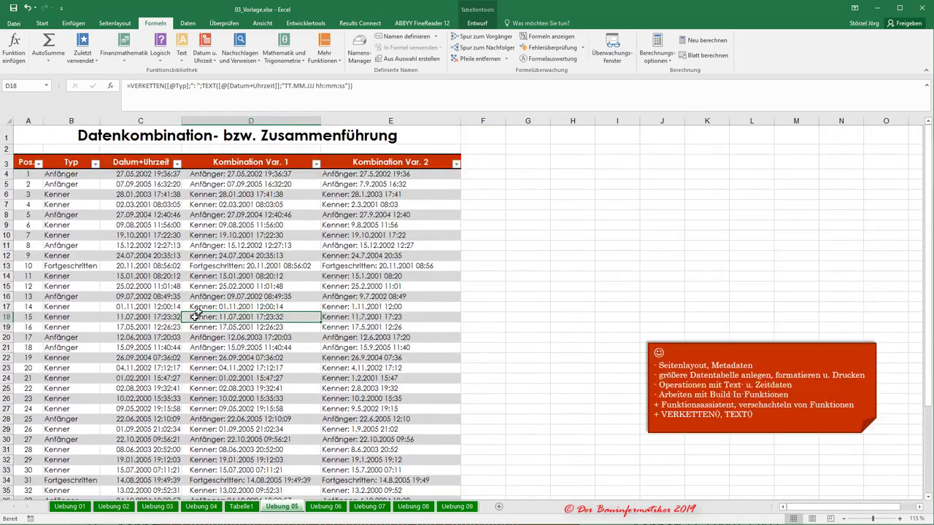